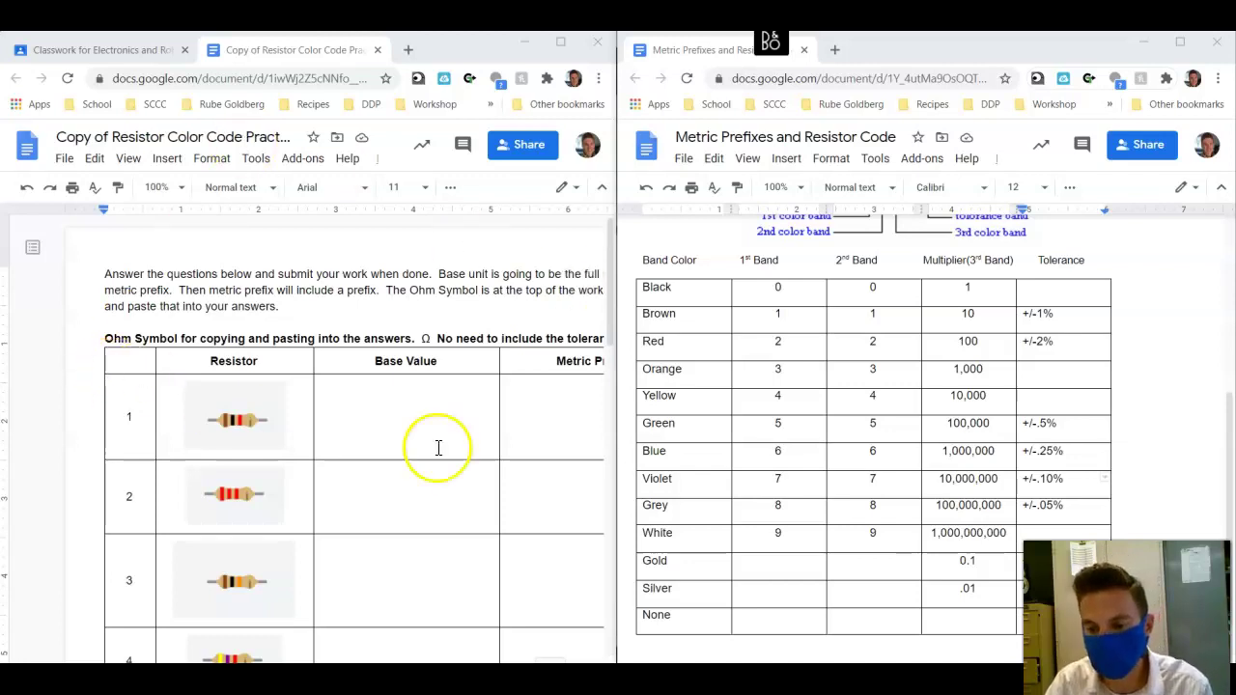
Step: Examine the metric prefixes and resistor color code chart in the reference sheet, including where the sheet sits in the classwork list
scroll(830, 526, up, 2)
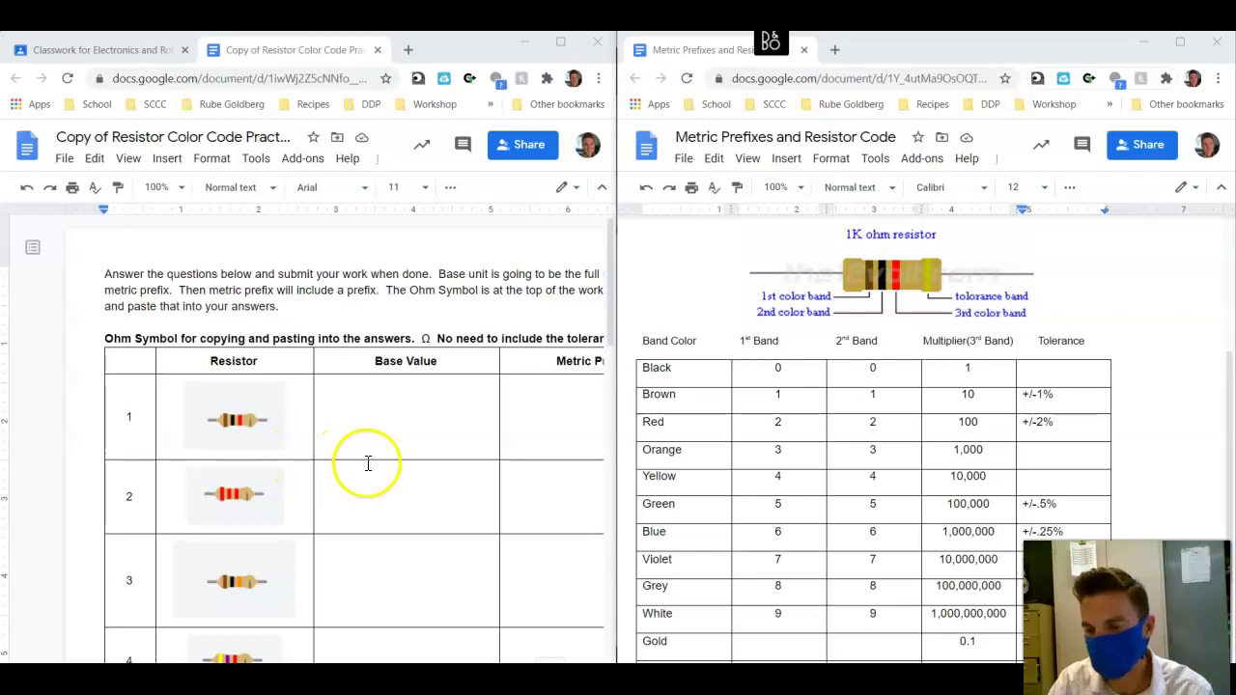
scroll(933, 325, up, 4)
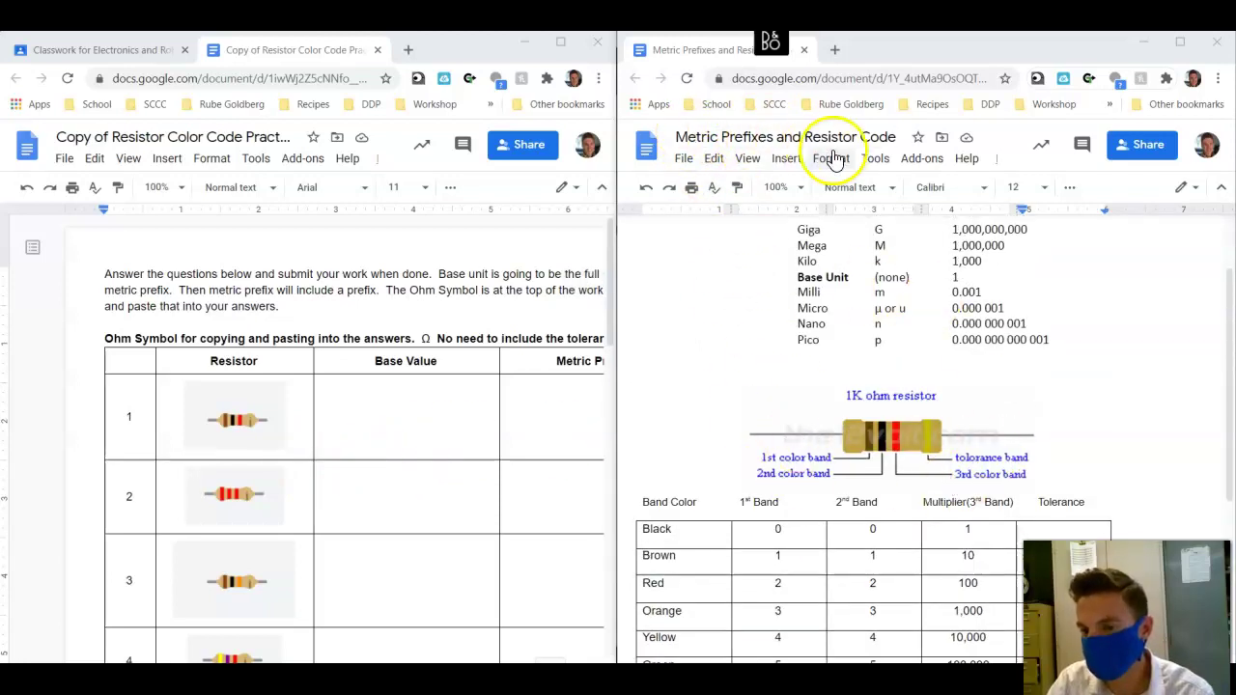
scroll(897, 436, up, 2)
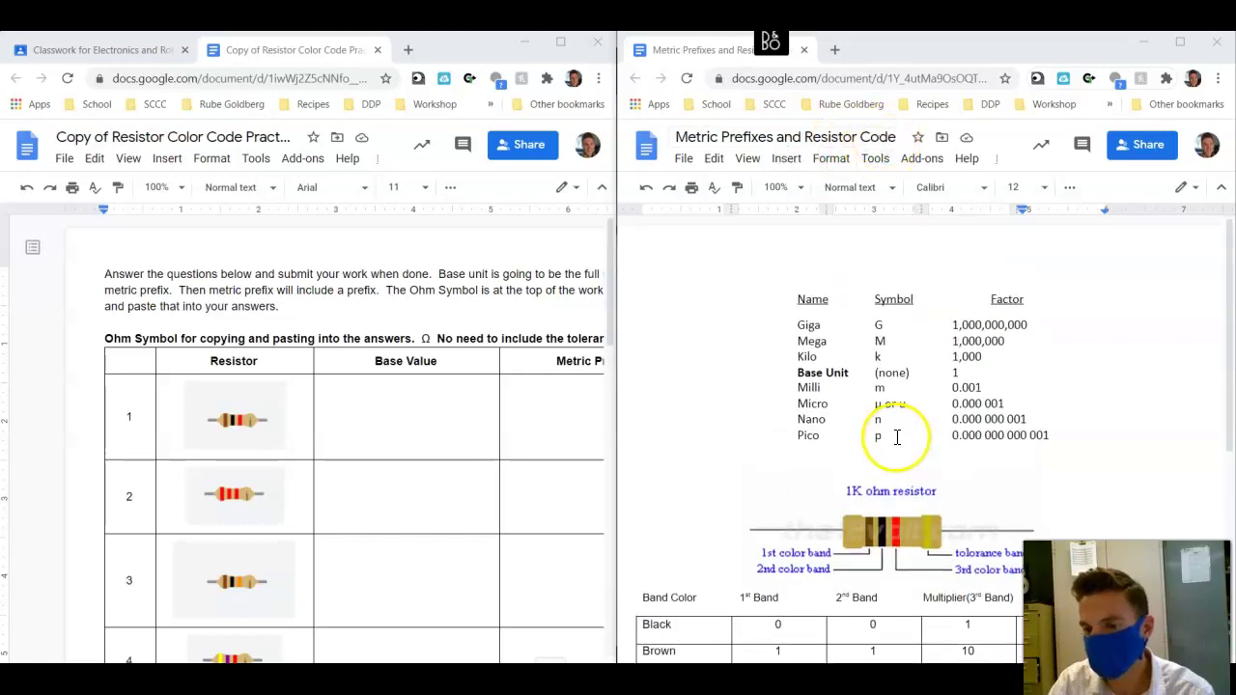
click(97, 49)
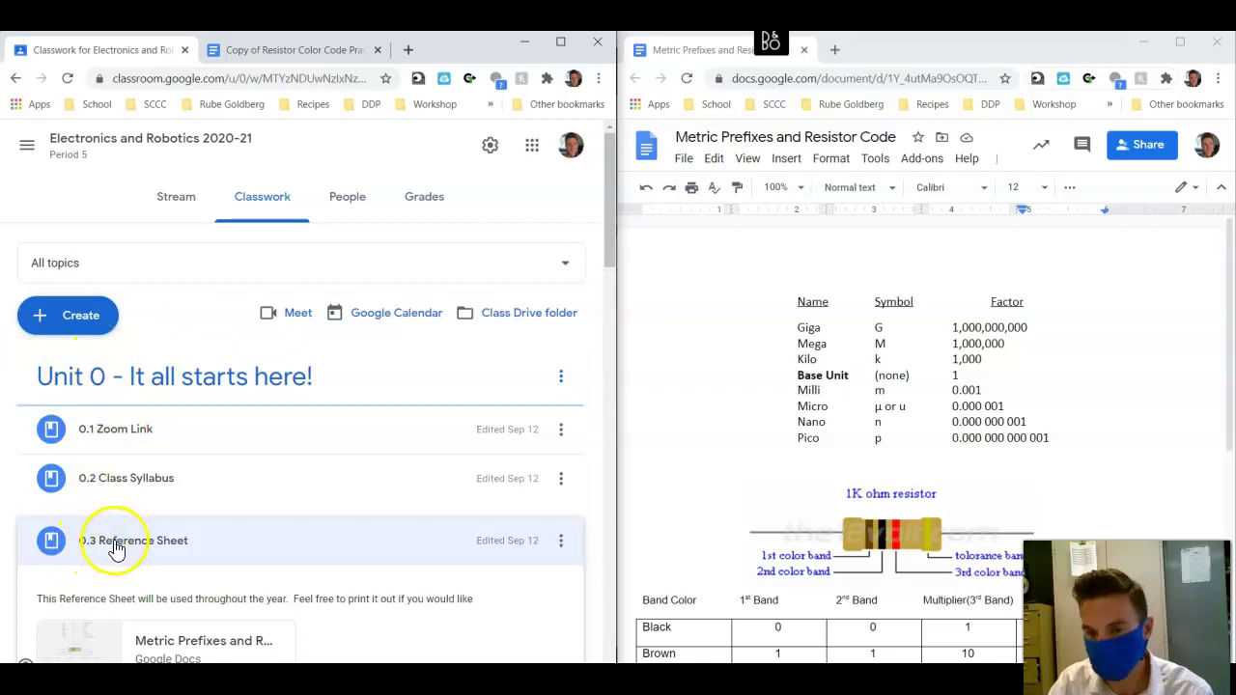
click(262, 50)
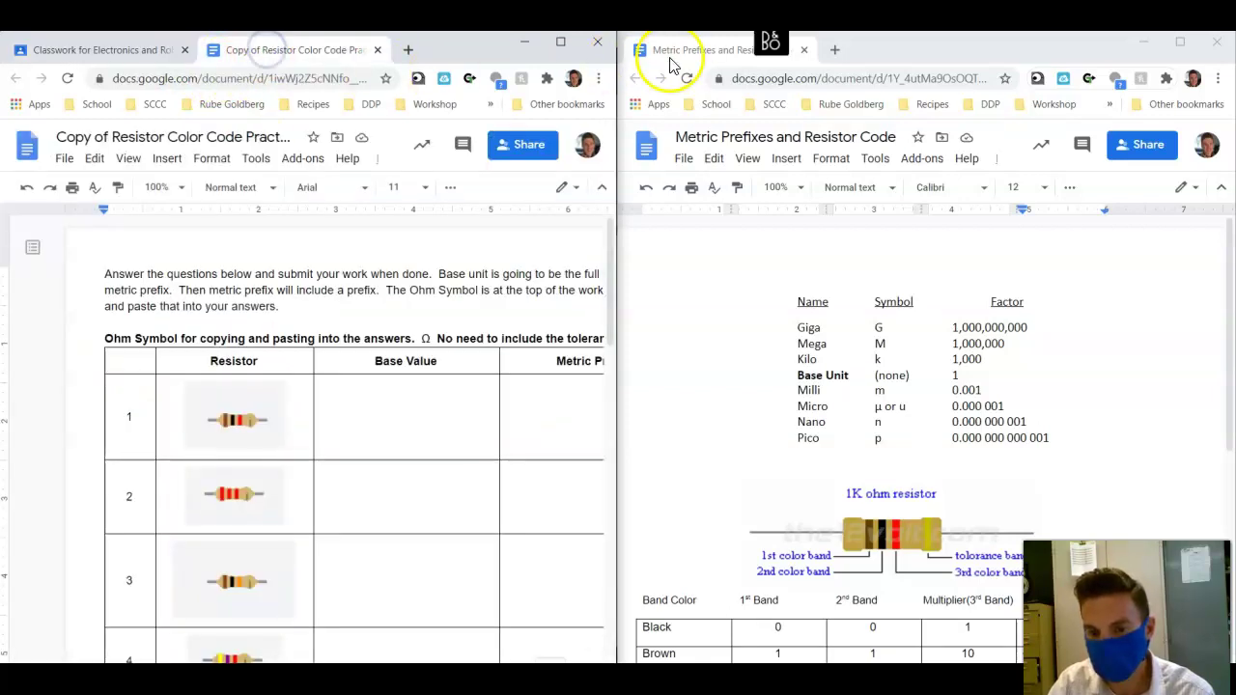
click(701, 55)
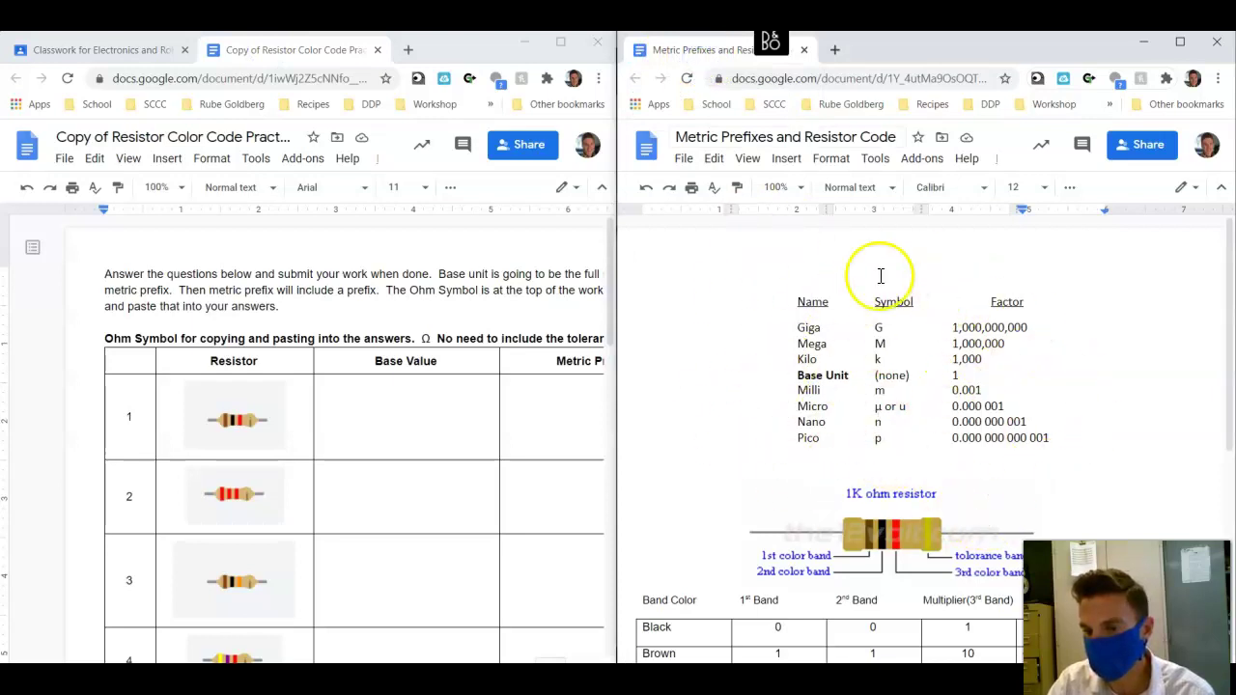
scroll(795, 454, down, 3)
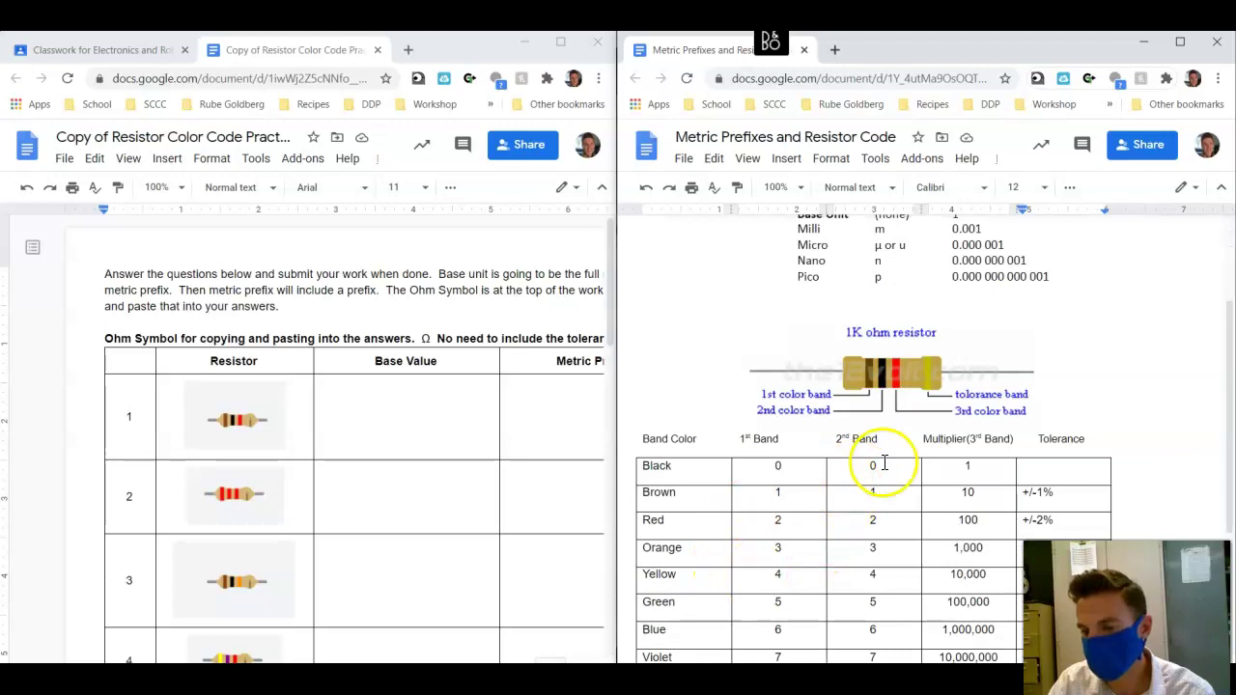
scroll(886, 421, down, 2)
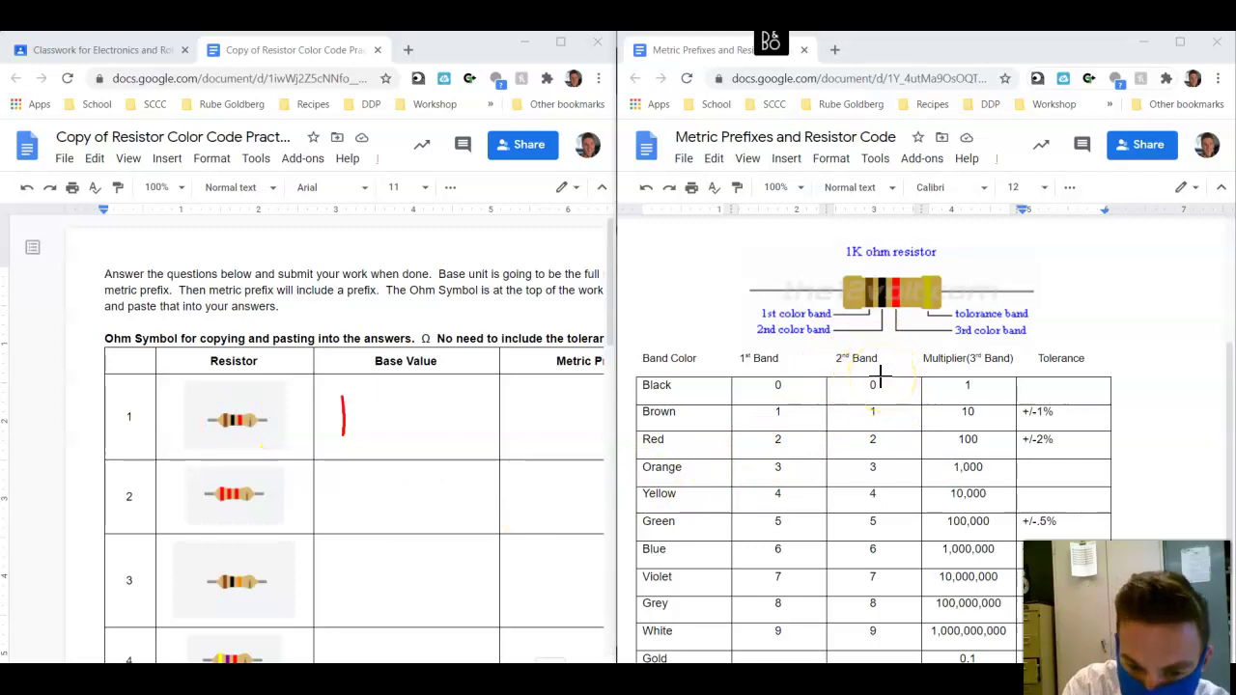
Step: Handwrite 10 x 100 over the Base Value cell of resistor 1 and clear the ink
mouse_move(374, 401)
mouse_down()
mouse_move(361, 435)
mouse_move(375, 405)
mouse_up()
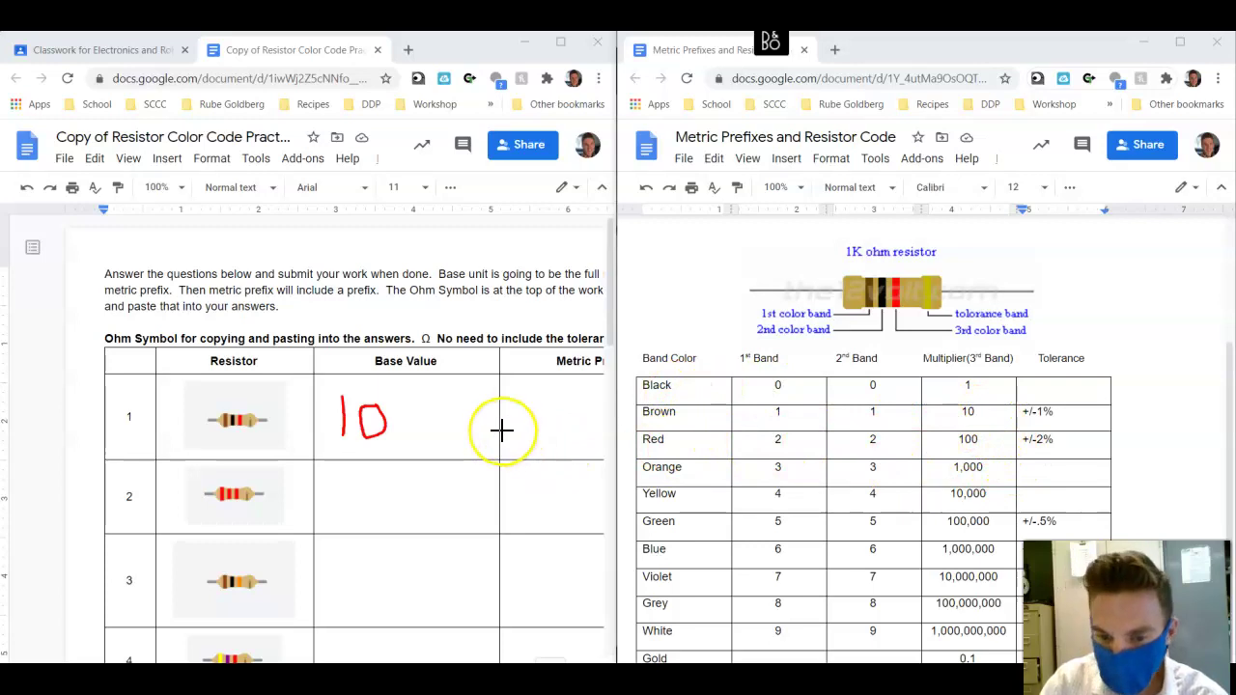
mouse_move(408, 434)
mouse_down()
mouse_move(417, 422)
mouse_move(440, 440)
mouse_up()
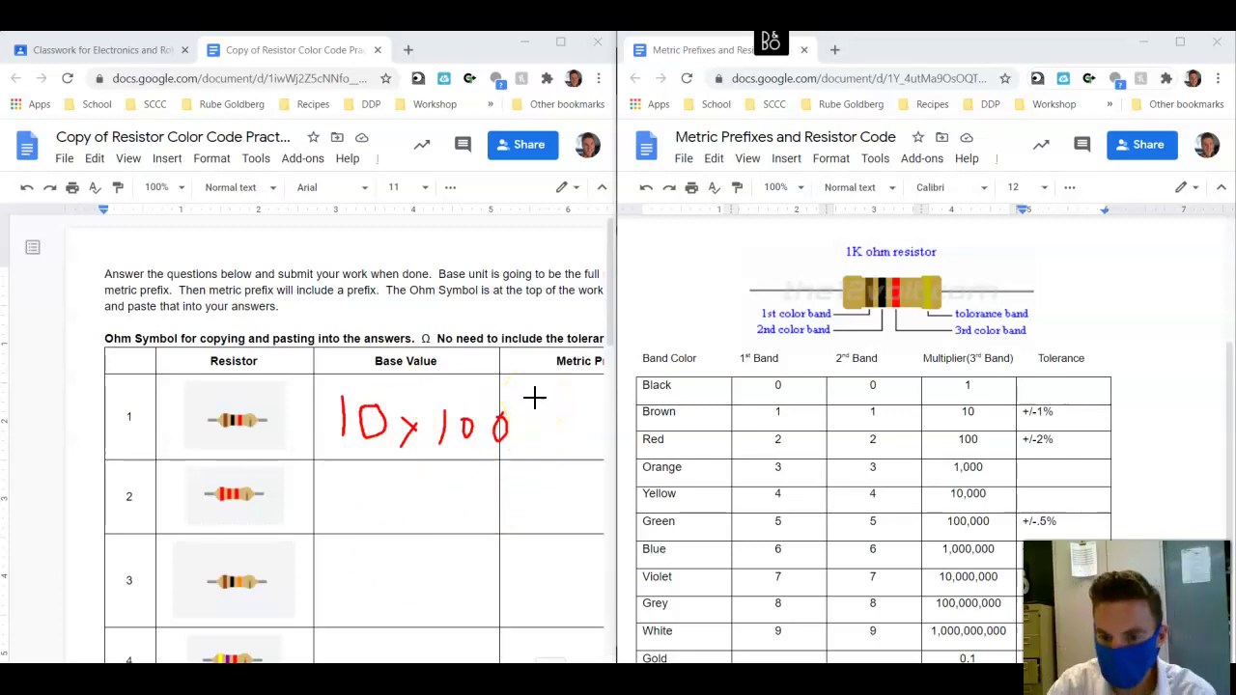
key(Escape)
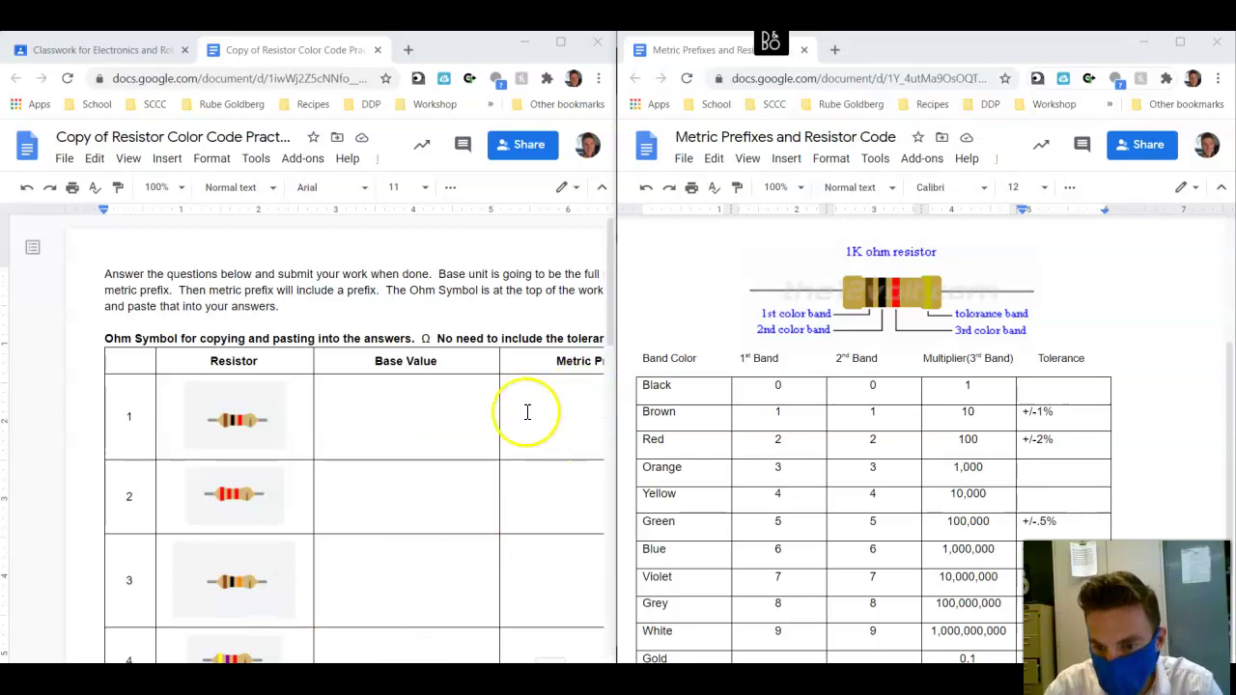
Step: Enter 10x100 = 1000Ω as the Base Value of resistor 1, copying the ohm symbol from the worksheet's instructions
click(377, 421)
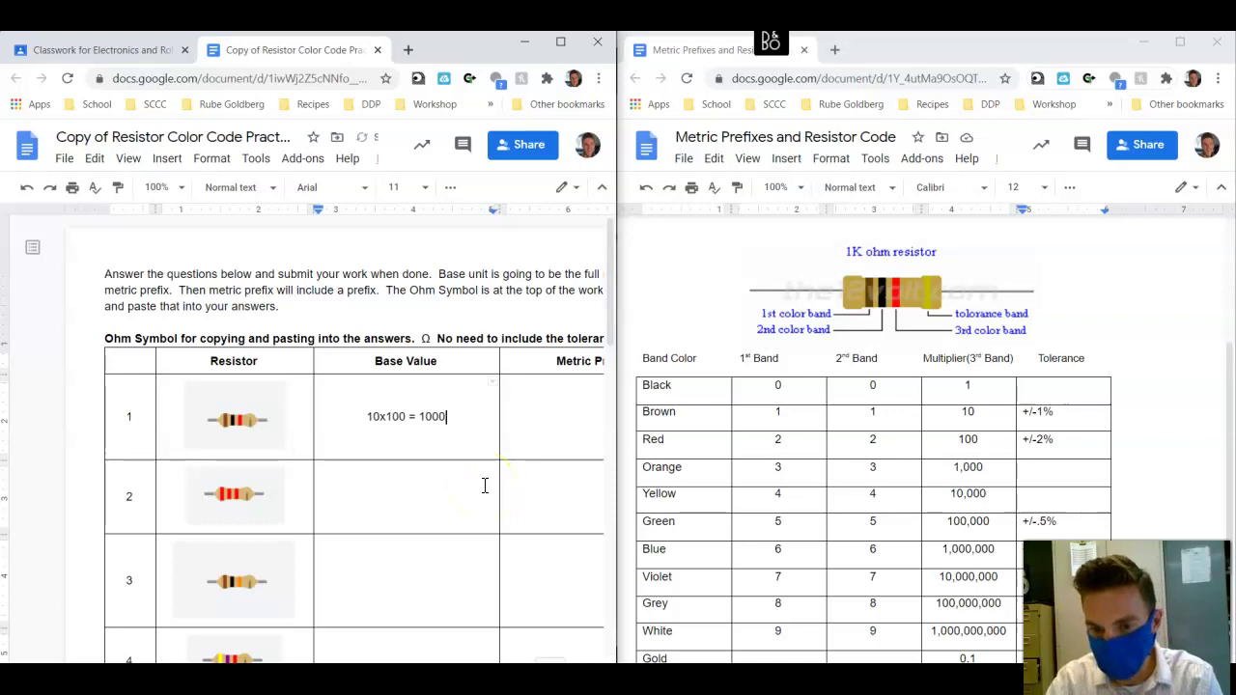
scroll(419, 339, right, 2)
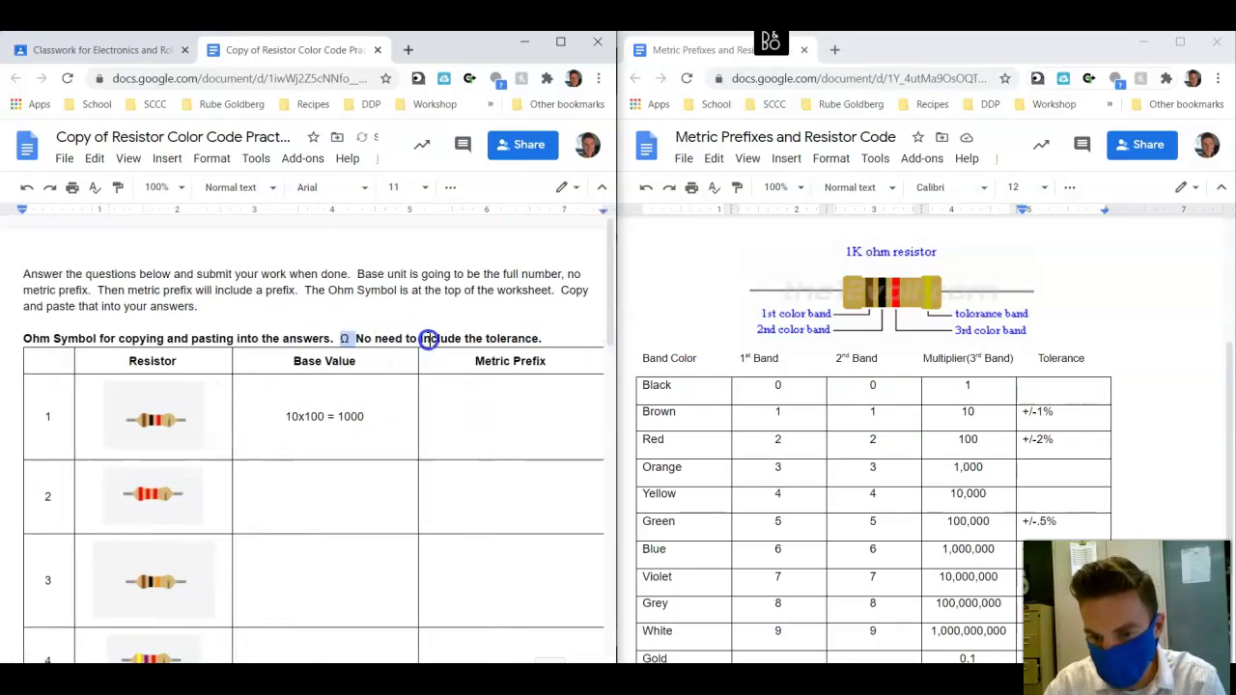
drag(428, 338, 343, 338)
click(355, 338)
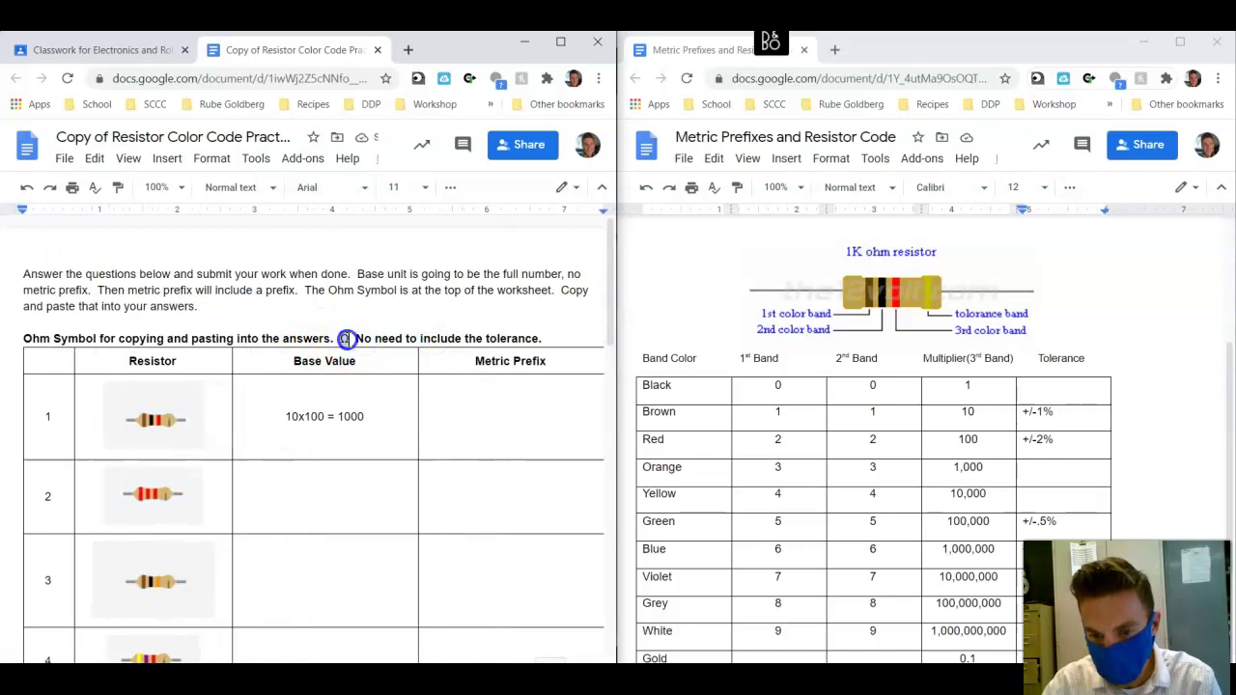
click(370, 416)
text(Ω)
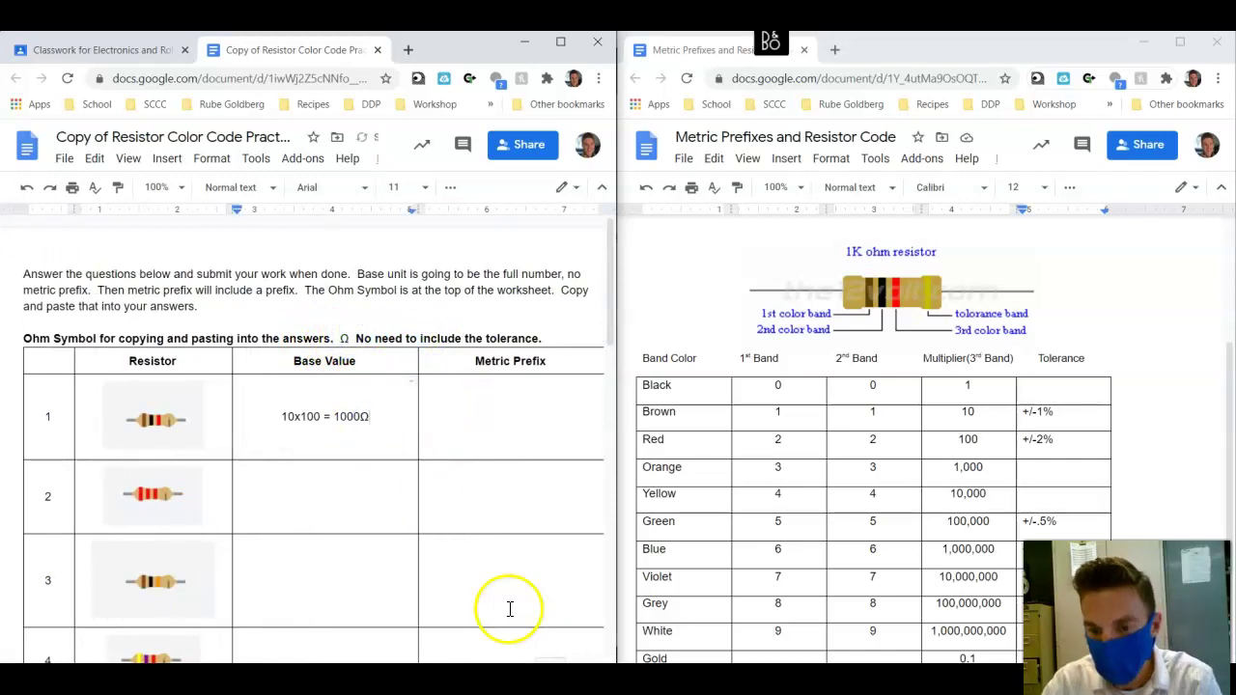
Step: Enter 1KΩ as the Metric Prefix answer for resistor 1, using the kilo symbol from the reference sheet
scroll(922, 478, up, 3)
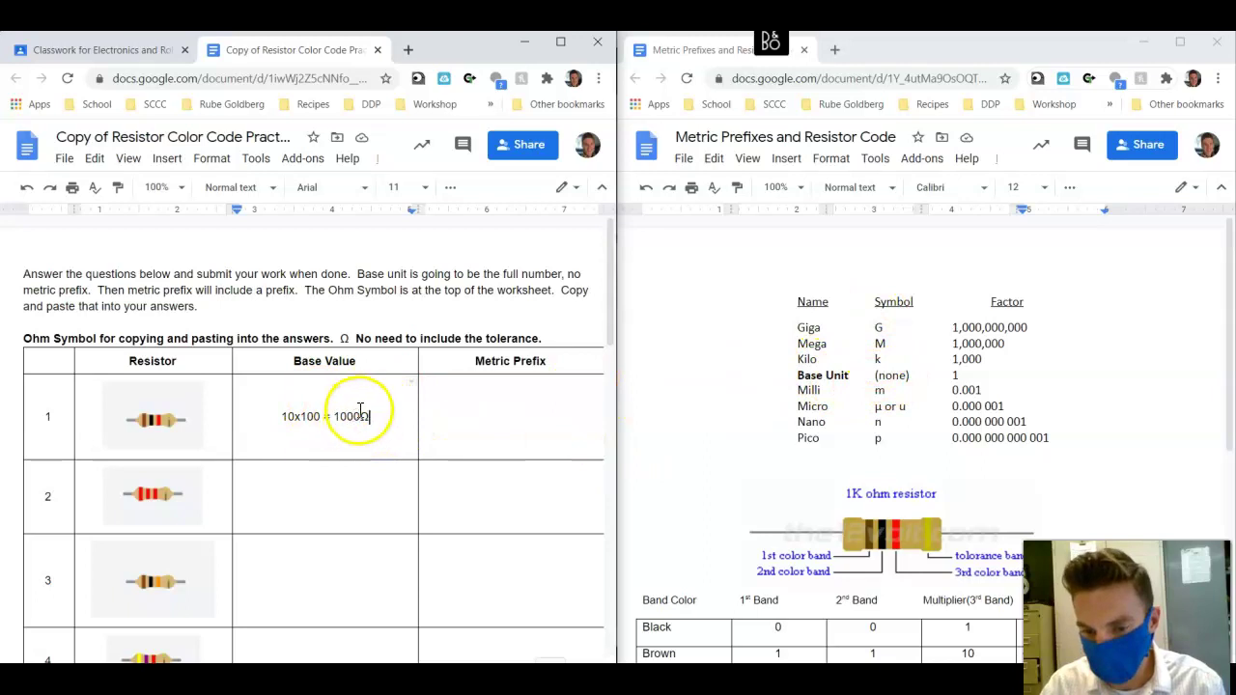
click(468, 420)
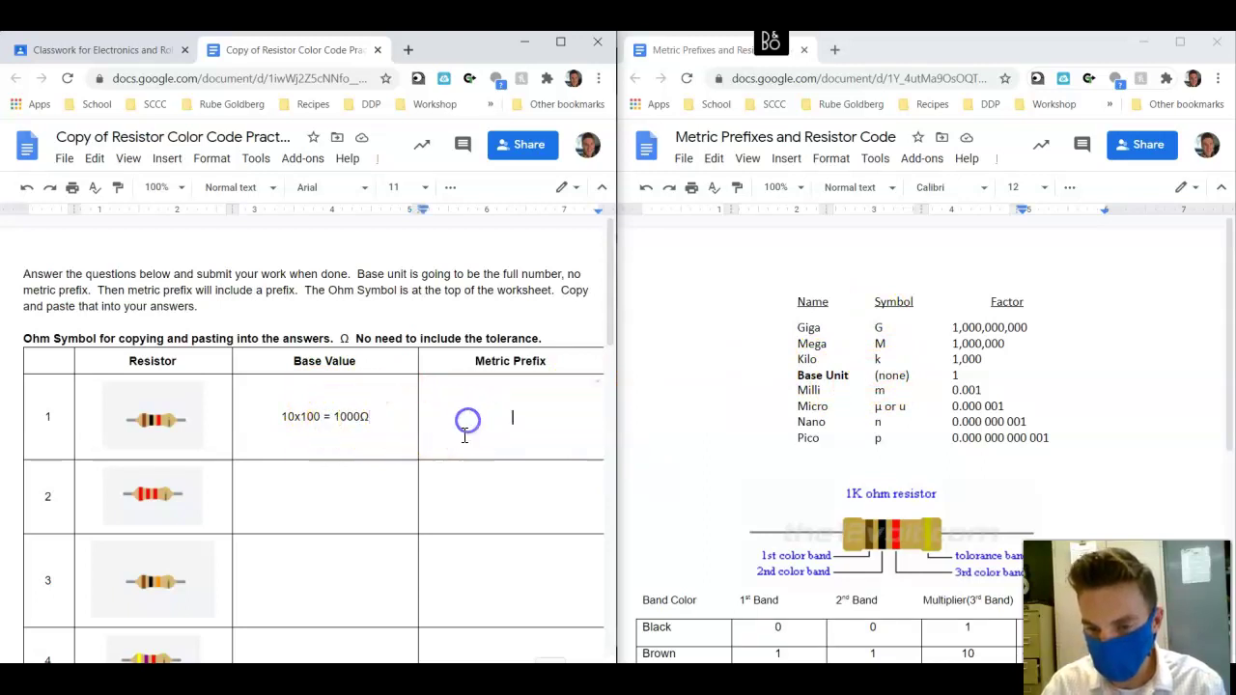
text(1)
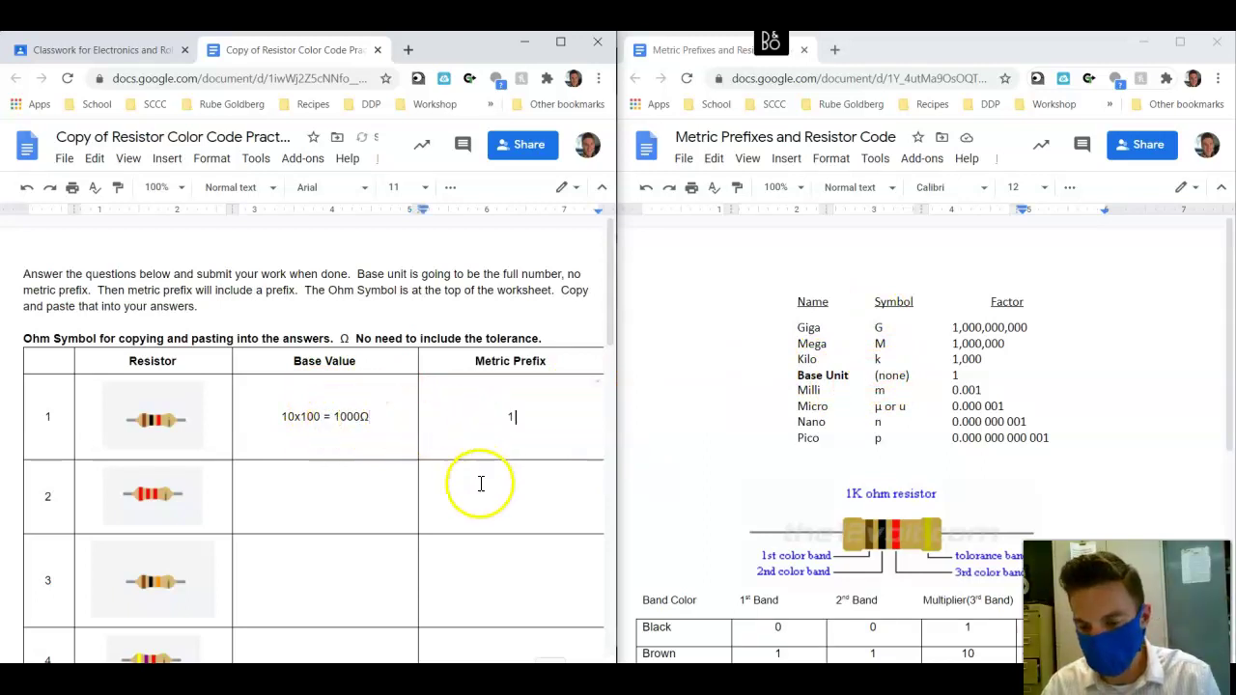
click(889, 353)
drag(889, 353, 836, 361)
click(531, 415)
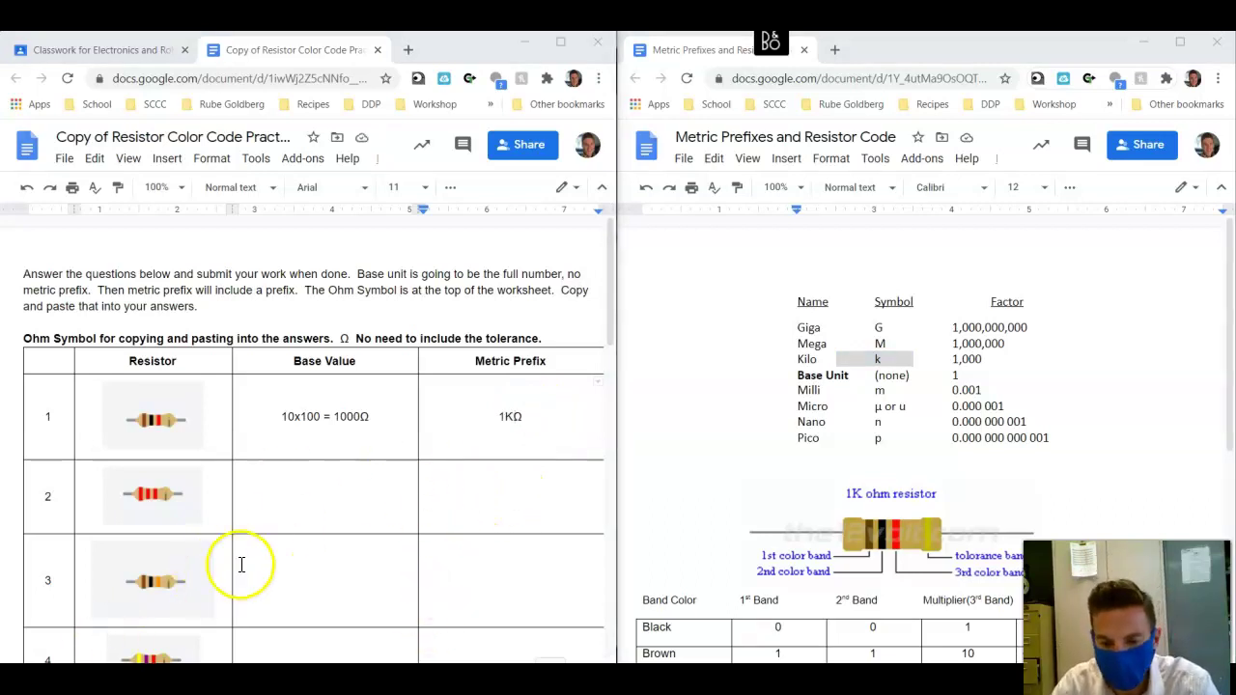
Step: Enter 22x100=2200Ω as the Base Value of resistor 2, using the red band values in the color chart
scroll(136, 488, down, 2)
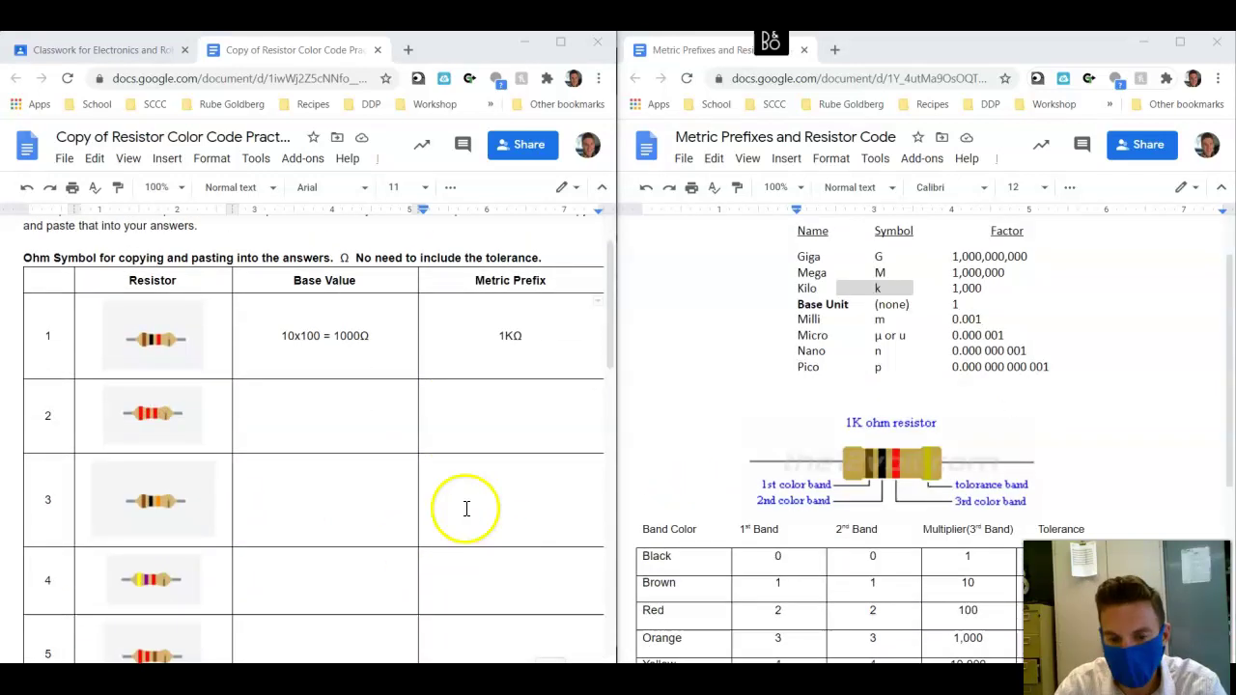
scroll(684, 496, down, 3)
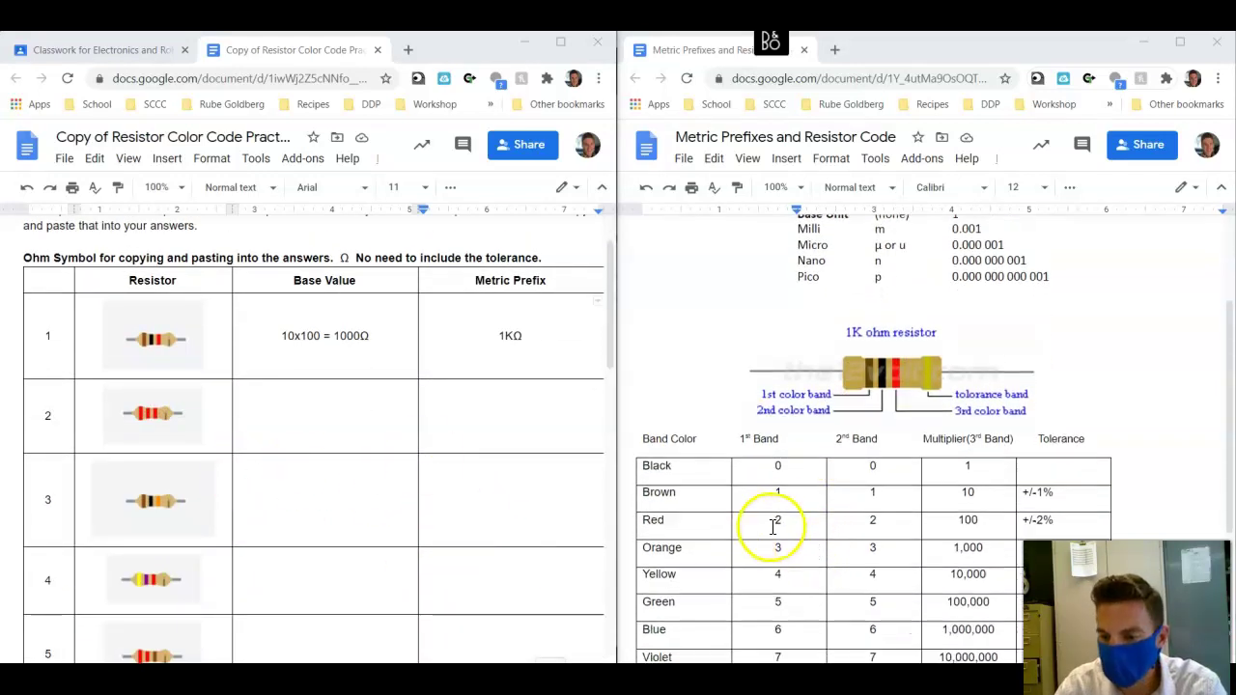
click(284, 415)
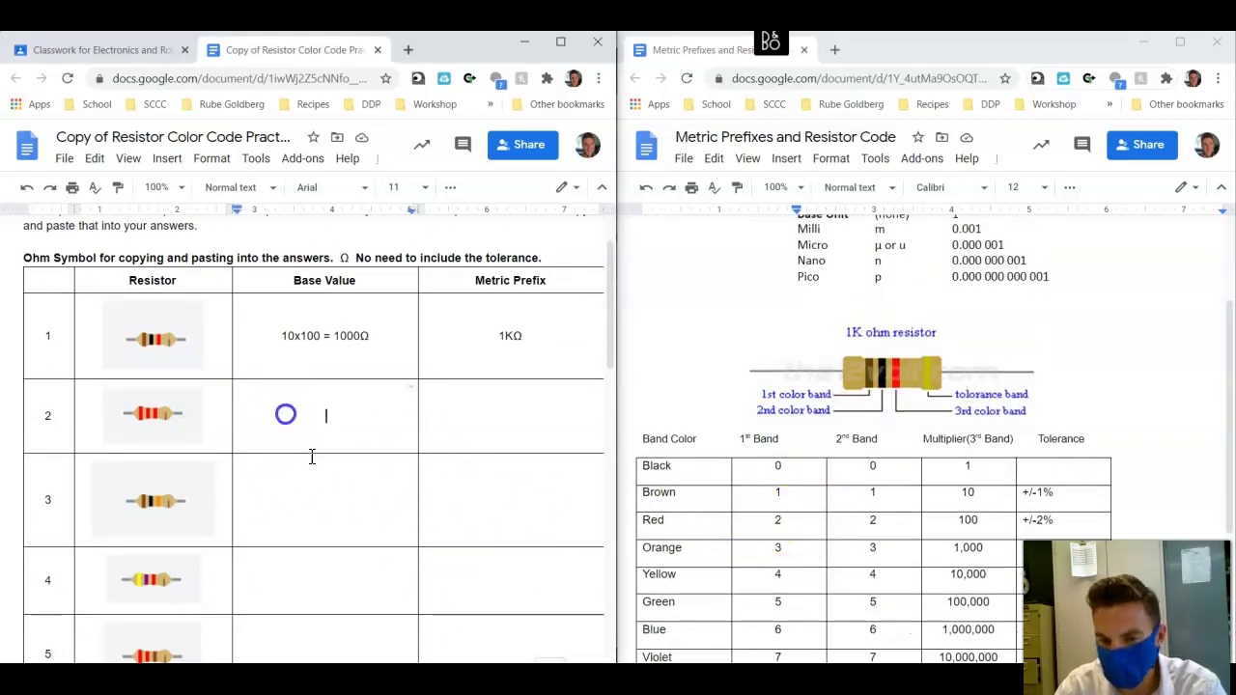
text(2)
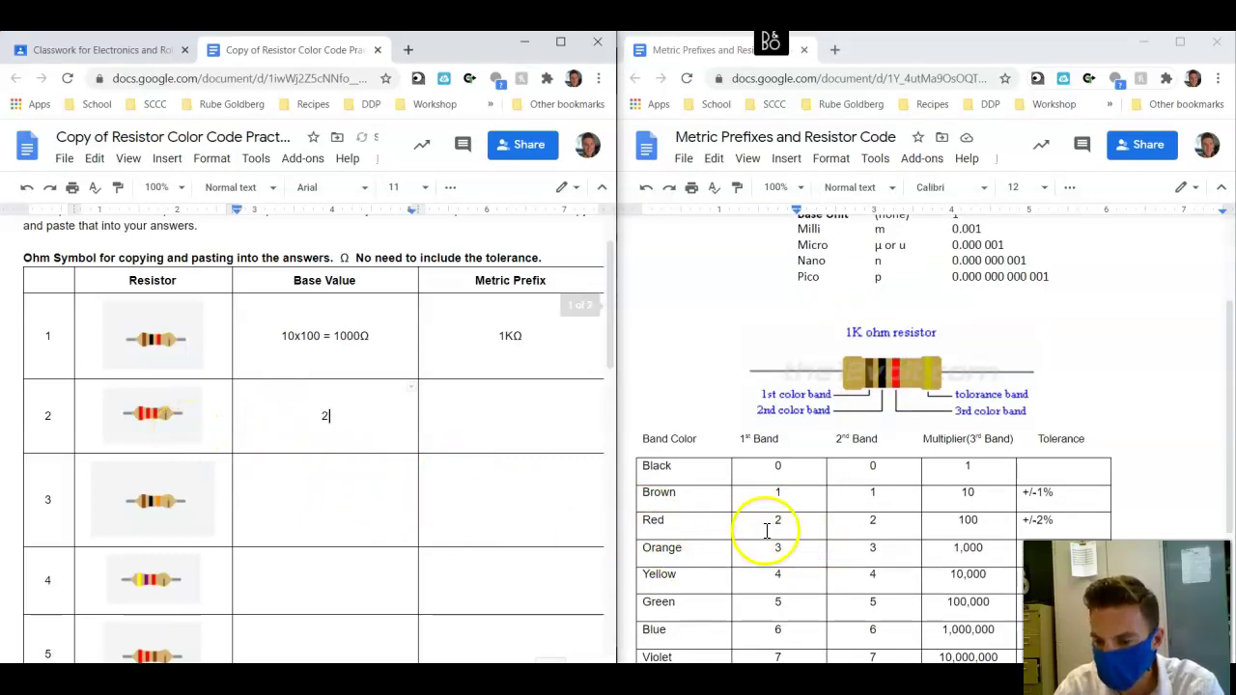
text(2x100=2200Ω)
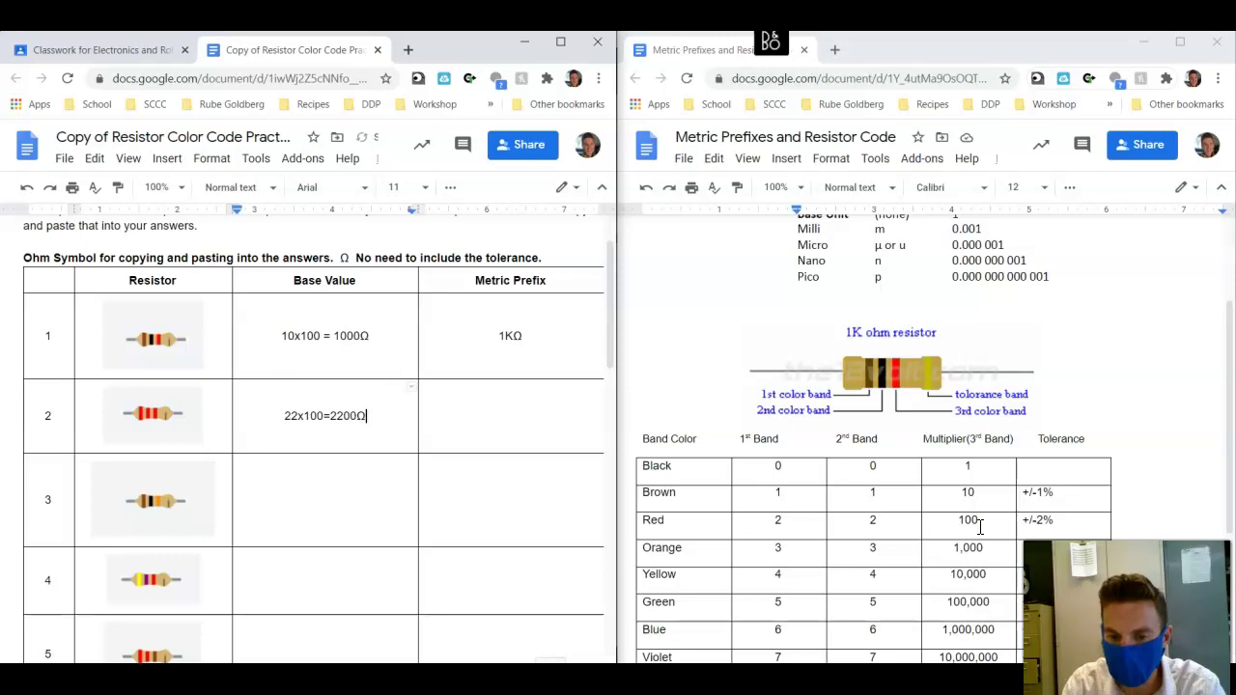
click(975, 550)
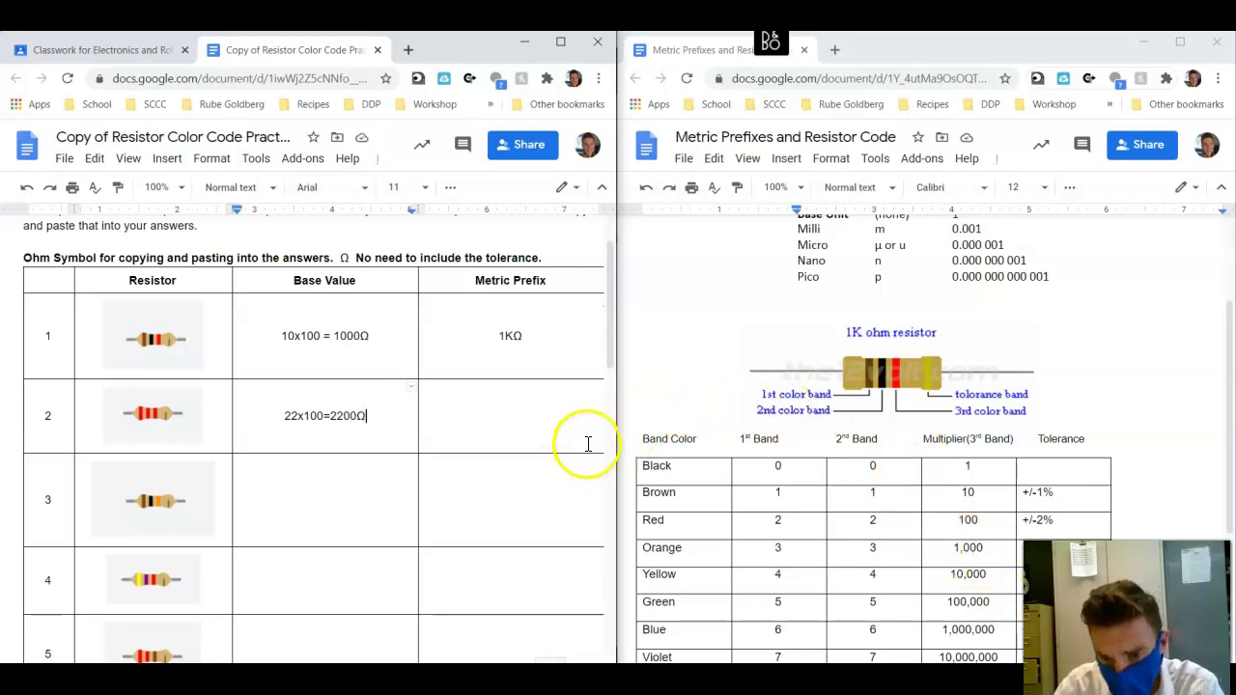
Step: Enter 2.2KΩ as the Metric Prefix answer for resistor 2
scroll(819, 370, up, 1)
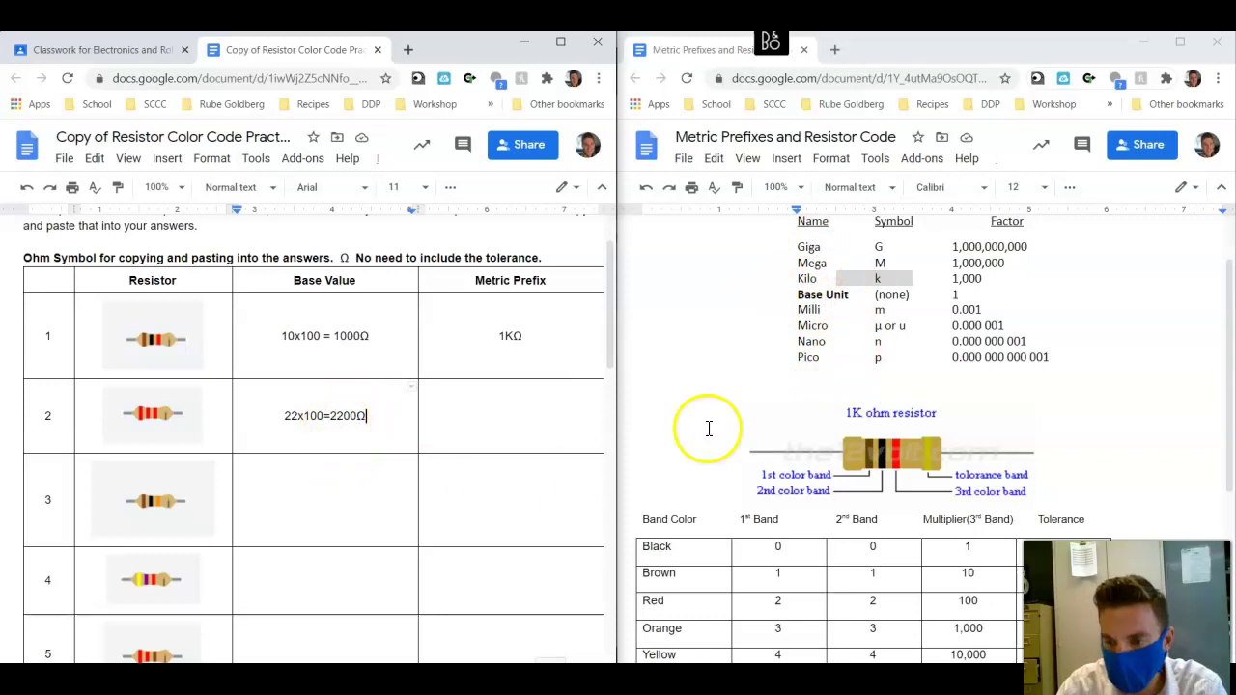
click(504, 421)
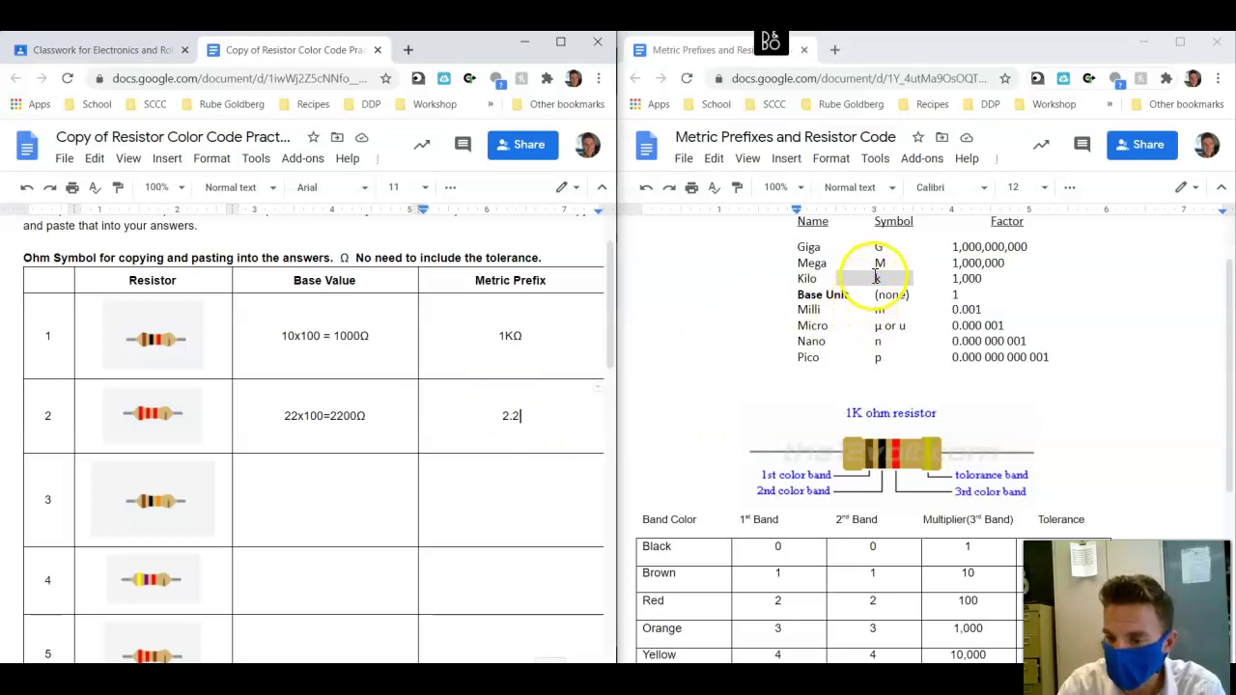
text(KΩ)
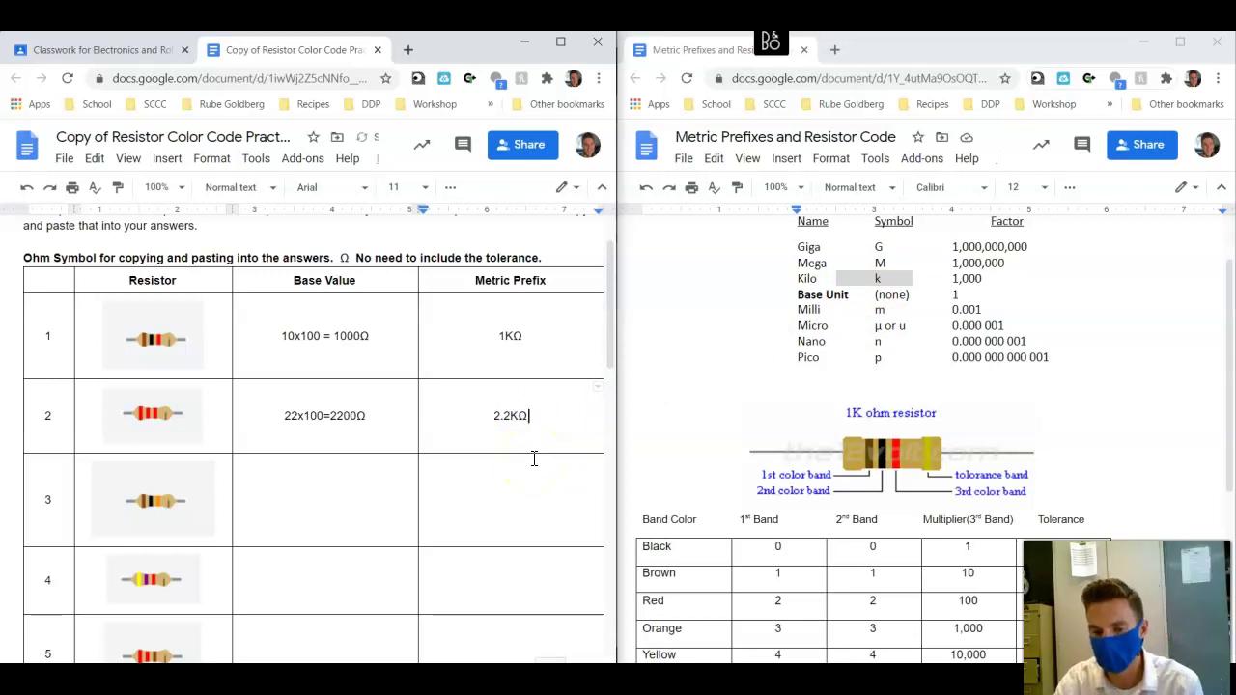
Step: Enter 4,700Ω as the Base value for question 11 in the stripe table, using the kilo factor from the reference sheet
scroll(306, 483, down, 8)
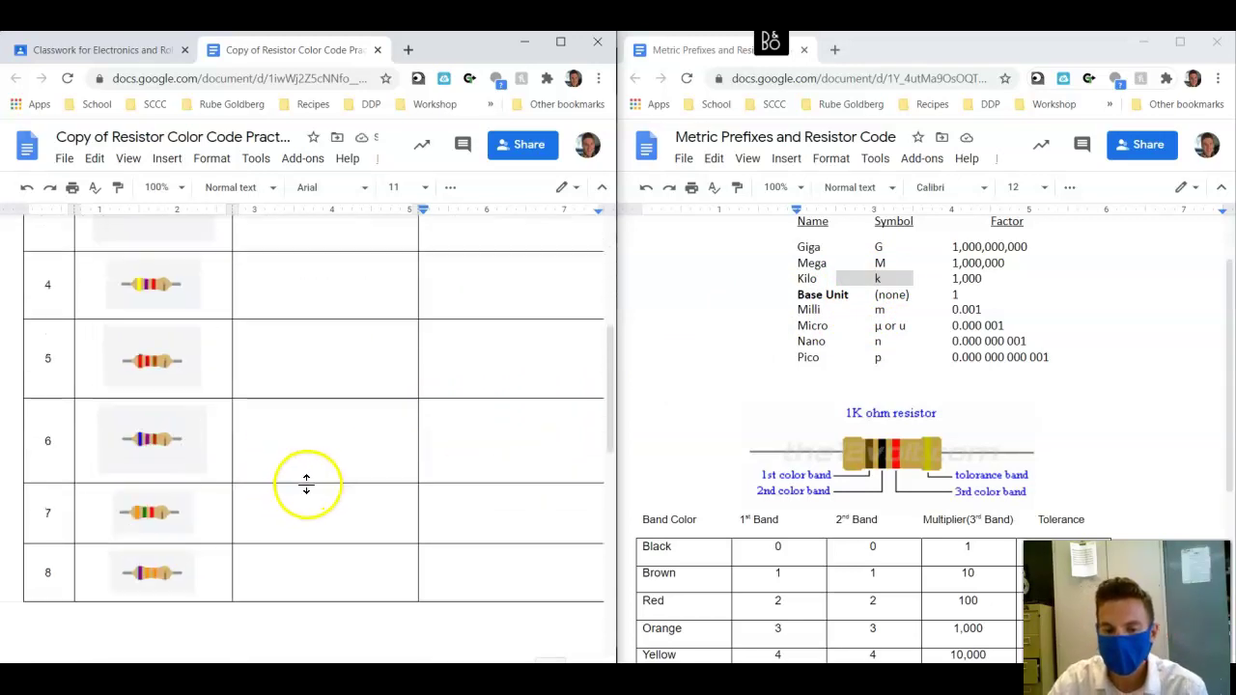
scroll(330, 497, down, 1)
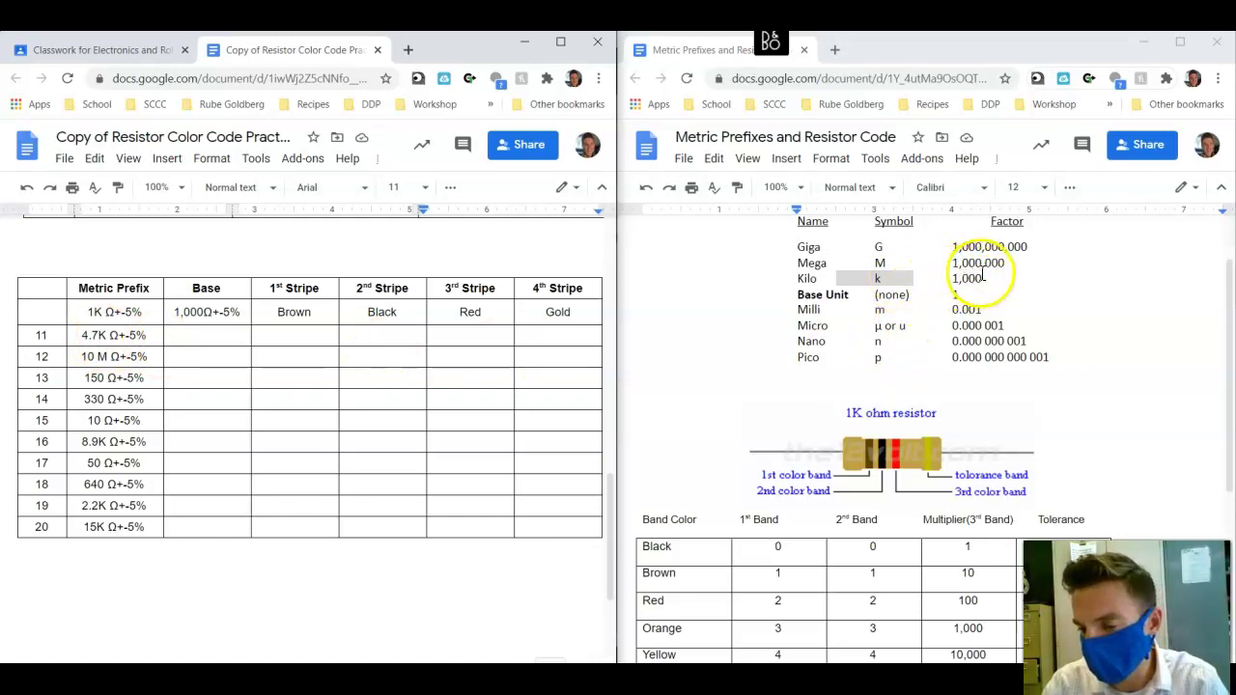
drag(983, 279, 956, 278)
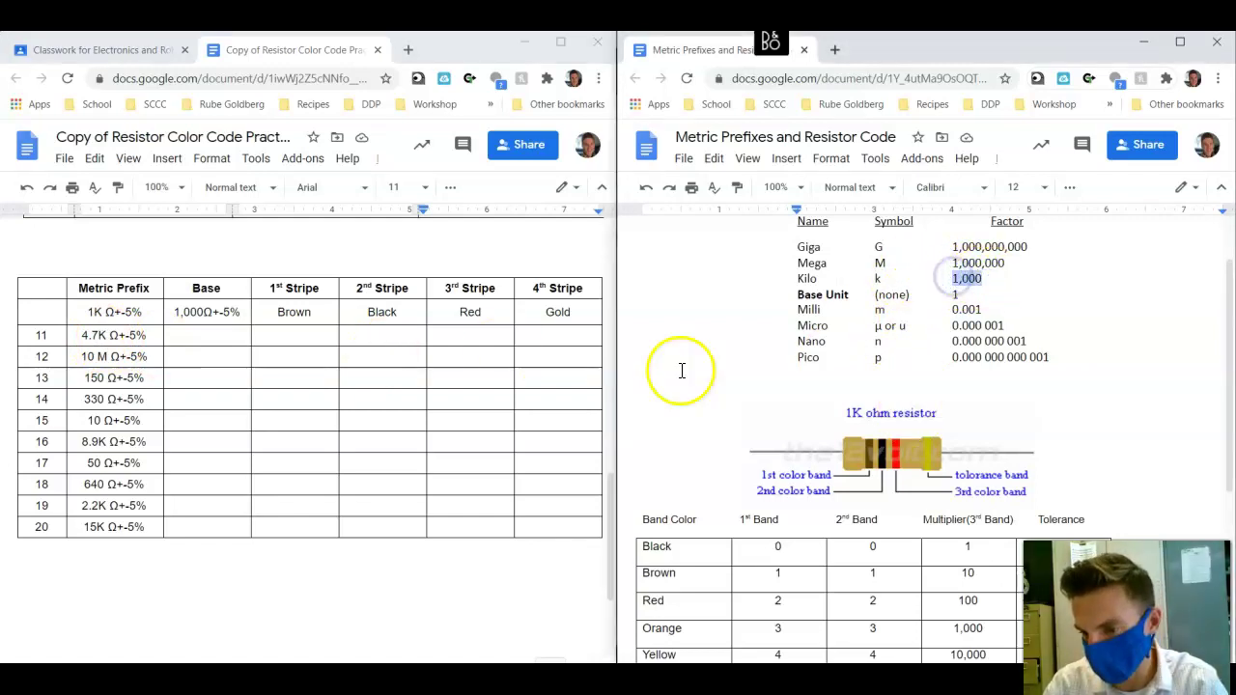
click(203, 334)
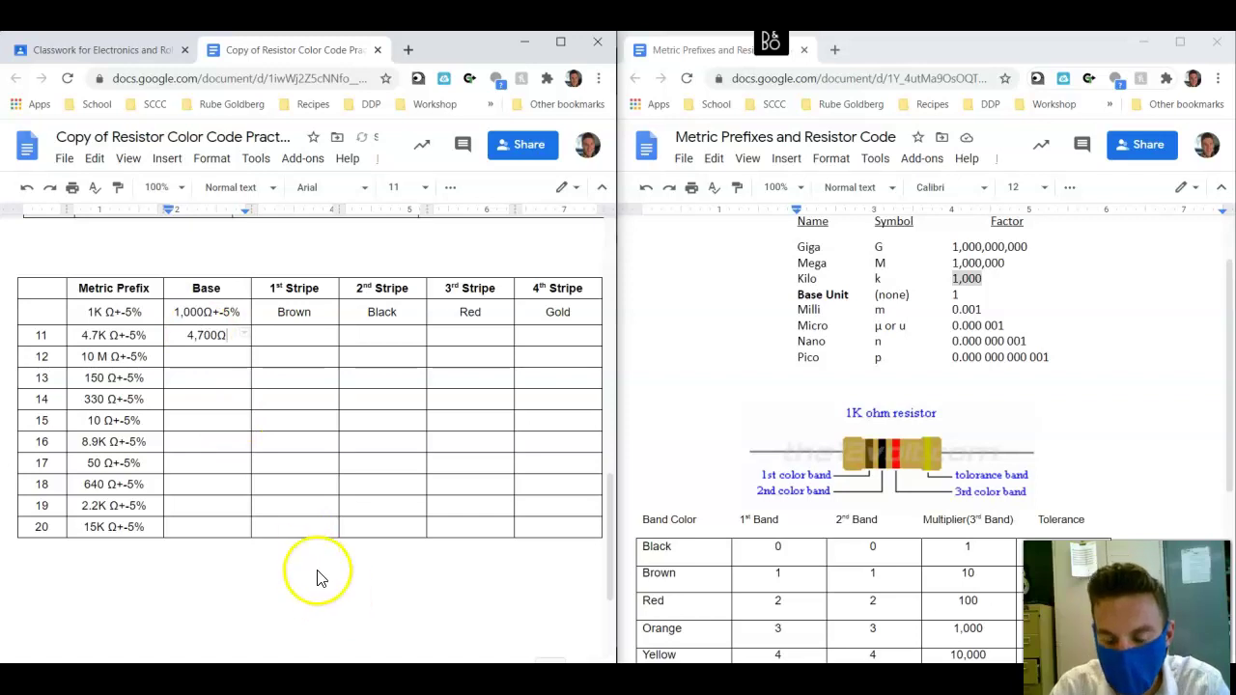
Step: Enter Yellow as the 1st Stripe for question 11, following the color chart
scroll(748, 543, down, 3)
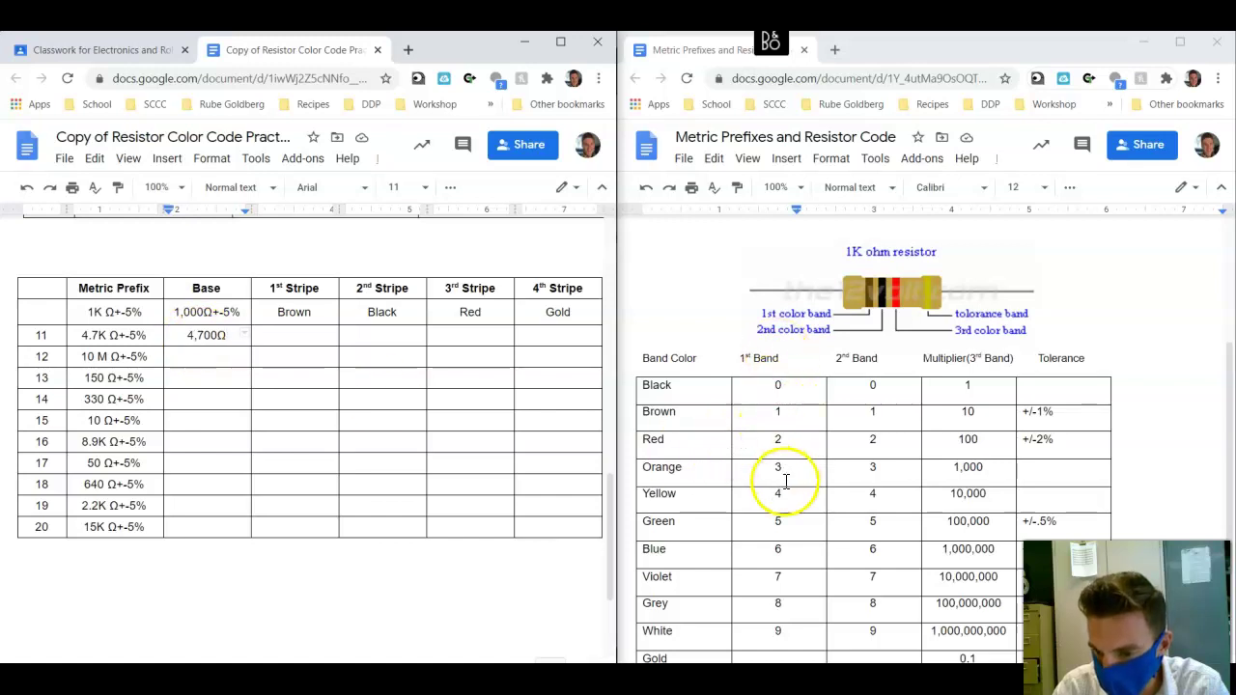
click(298, 333)
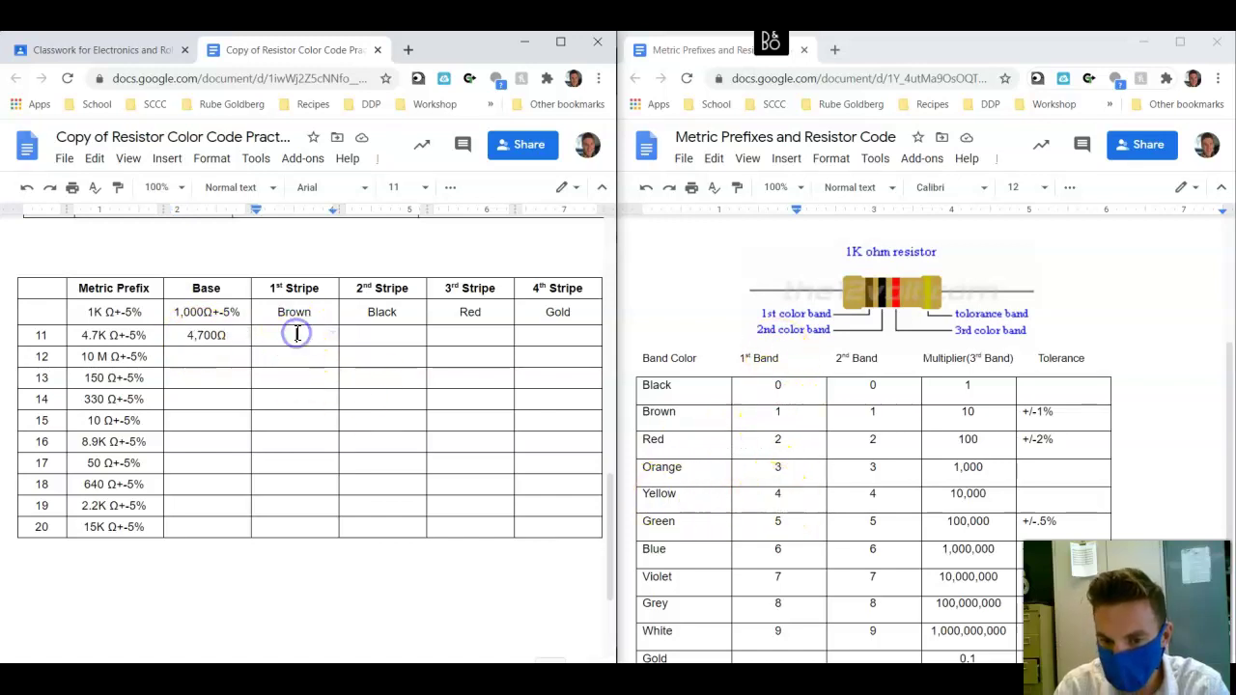
text(Yellow)
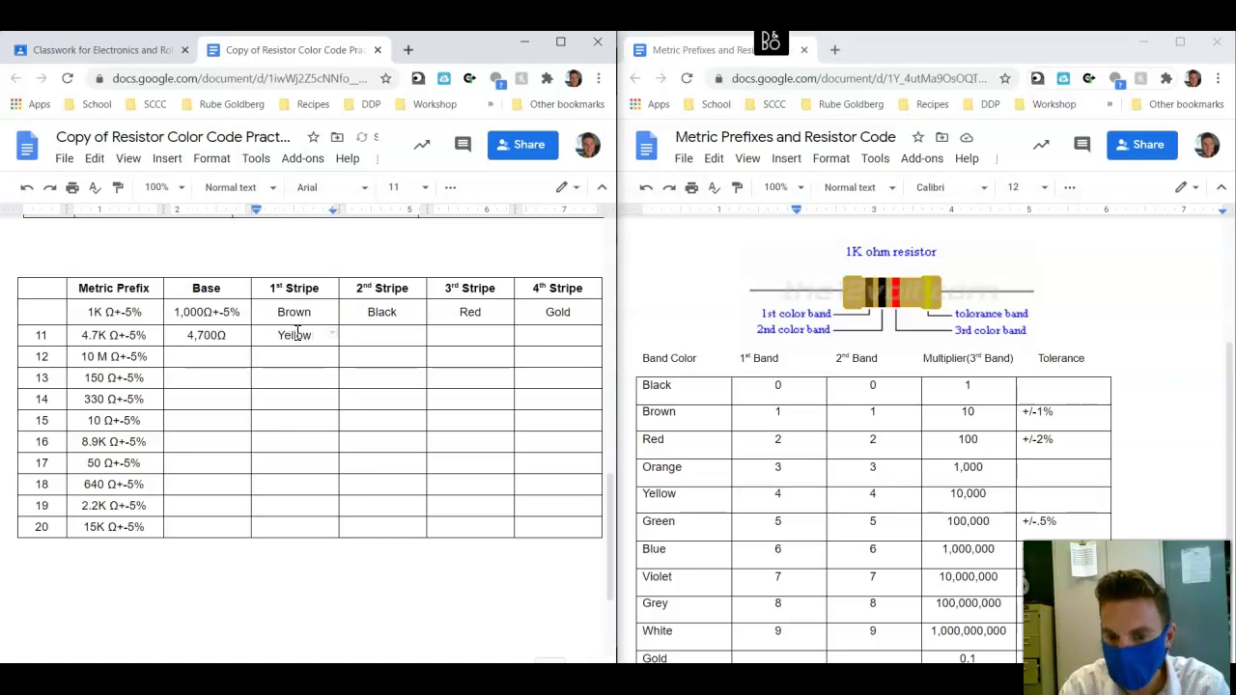
Step: Complete the question 11 stripes with Violet as the 2nd, Red as the 3rd and Gold as the 4th, following the color chart
key(Tab)
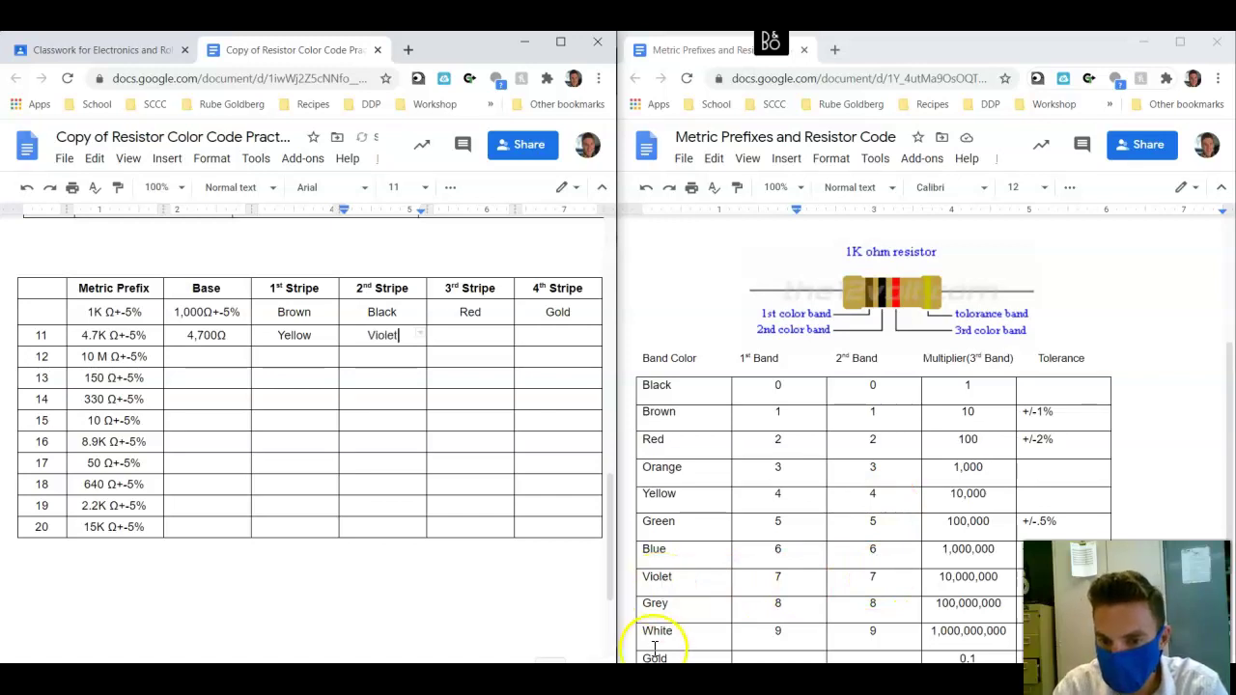
click(457, 333)
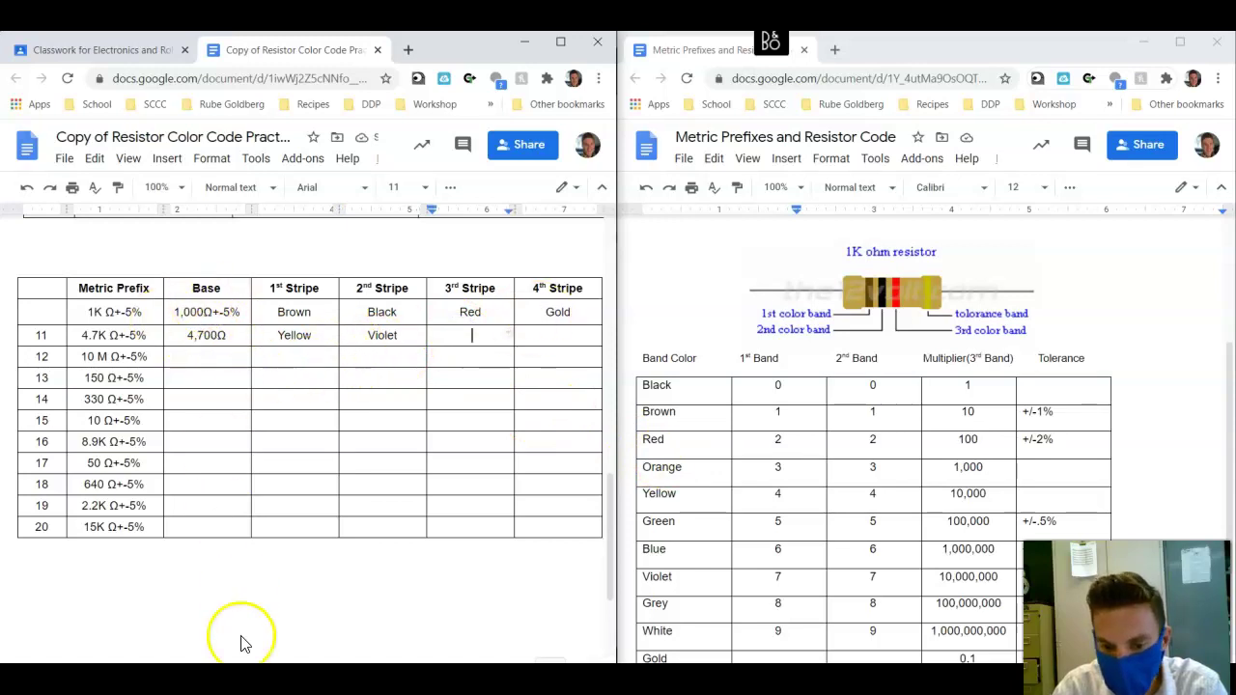
click(185, 329)
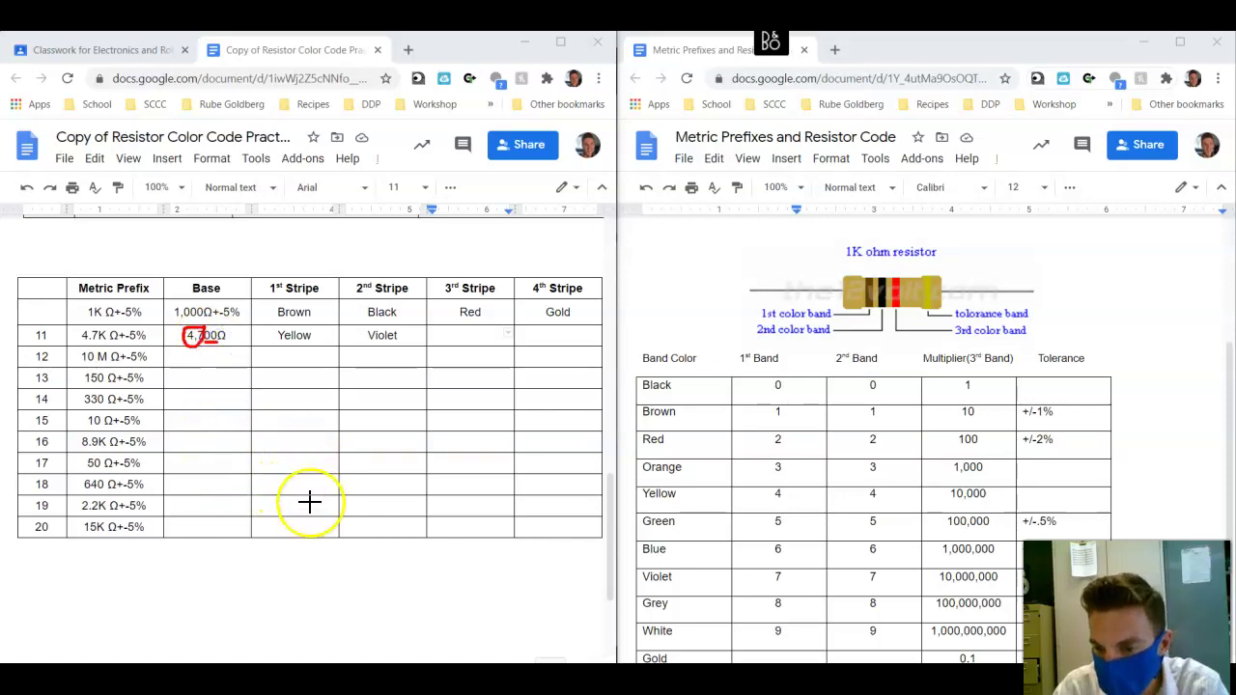
click(975, 440)
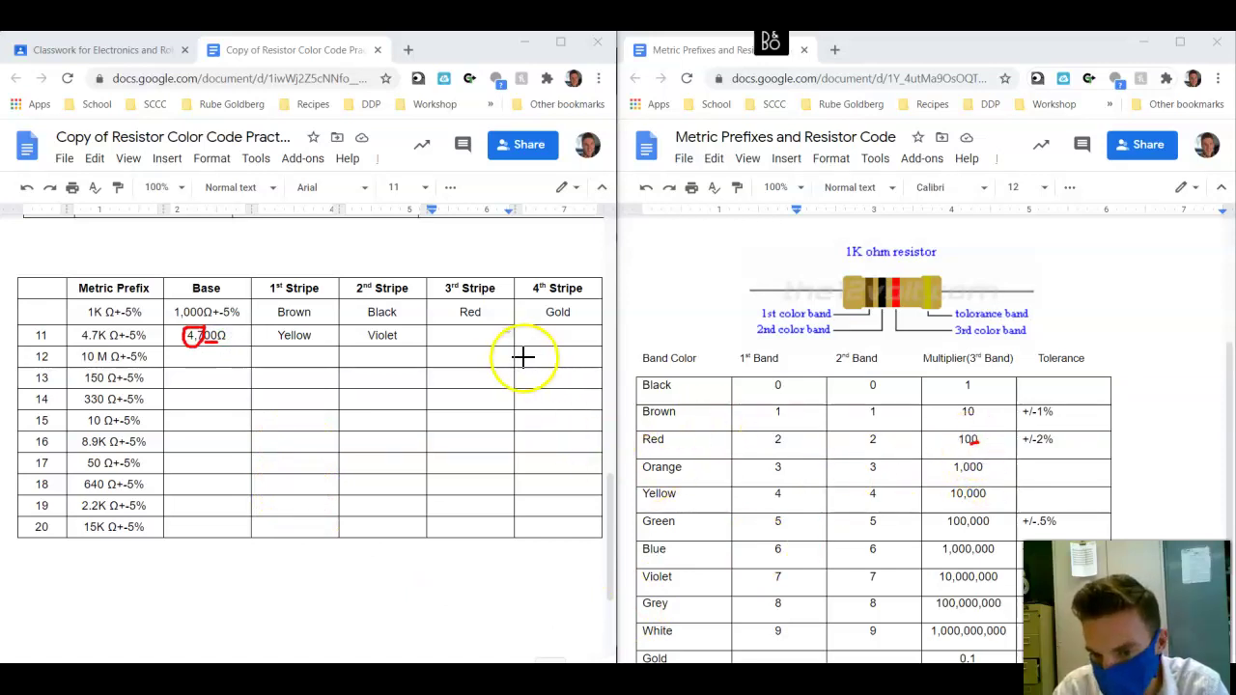
click(469, 334)
text(Red)
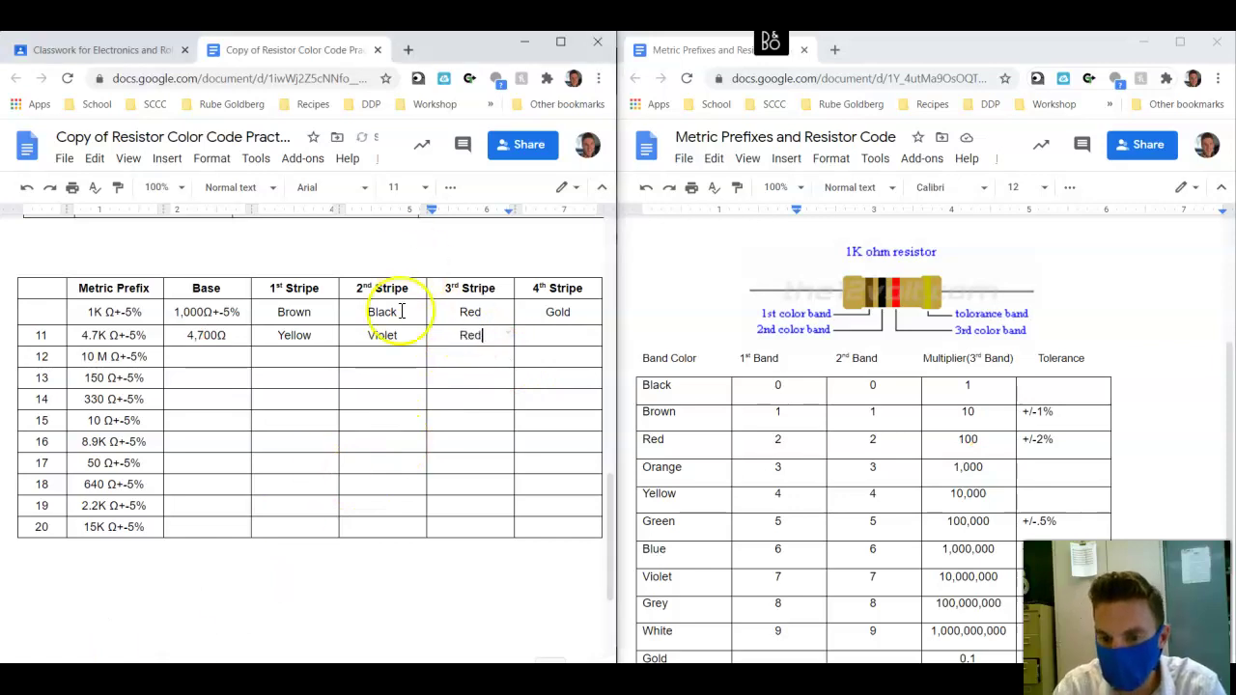
click(576, 334)
text(Gold)
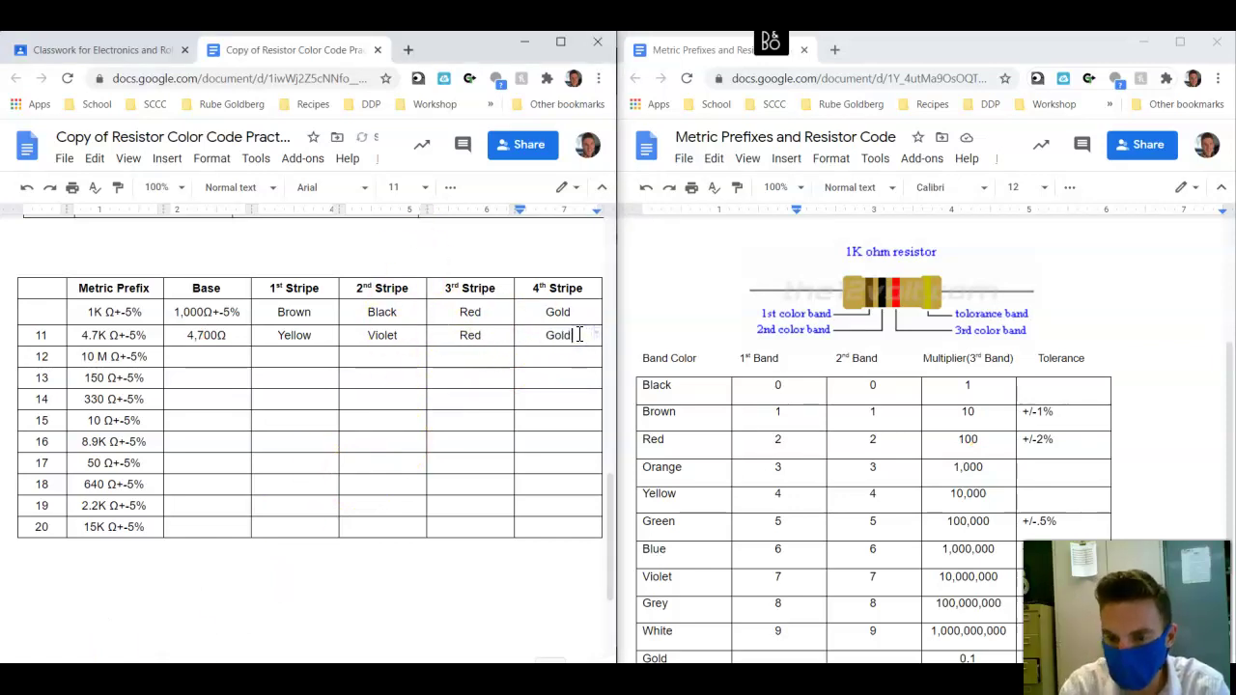
Step: Enter 10Ω as the Base value for question 15 in the stripe table
click(178, 420)
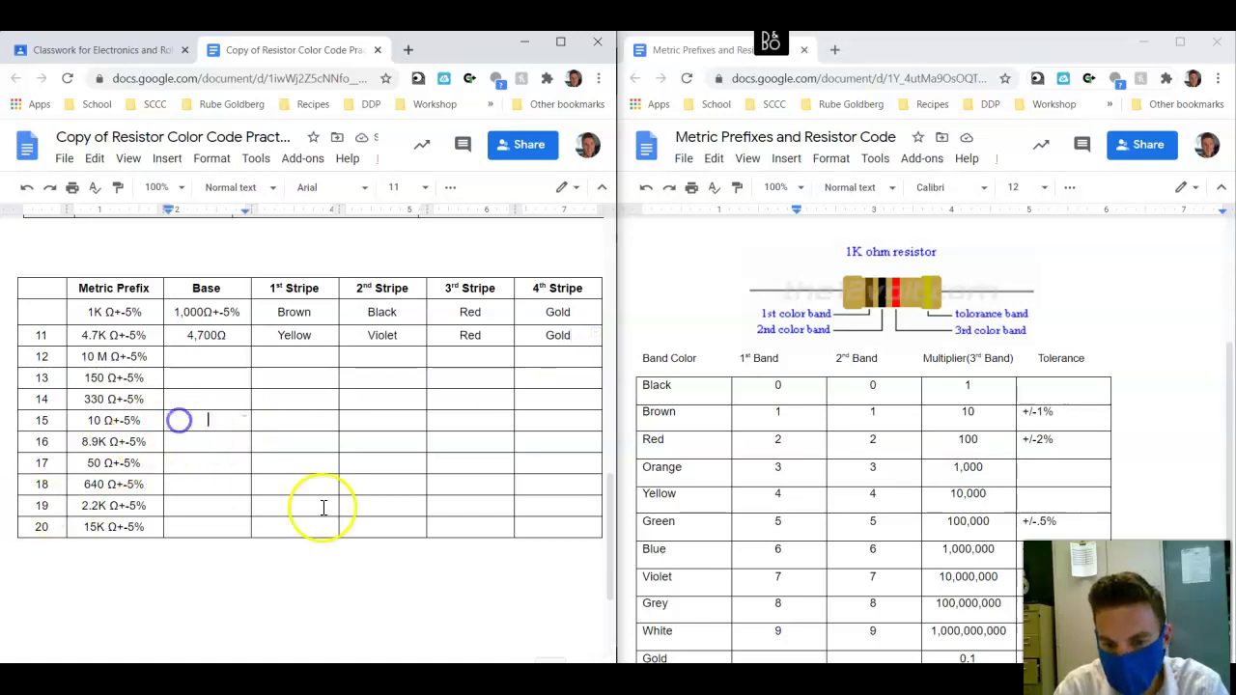
text(10Ω)
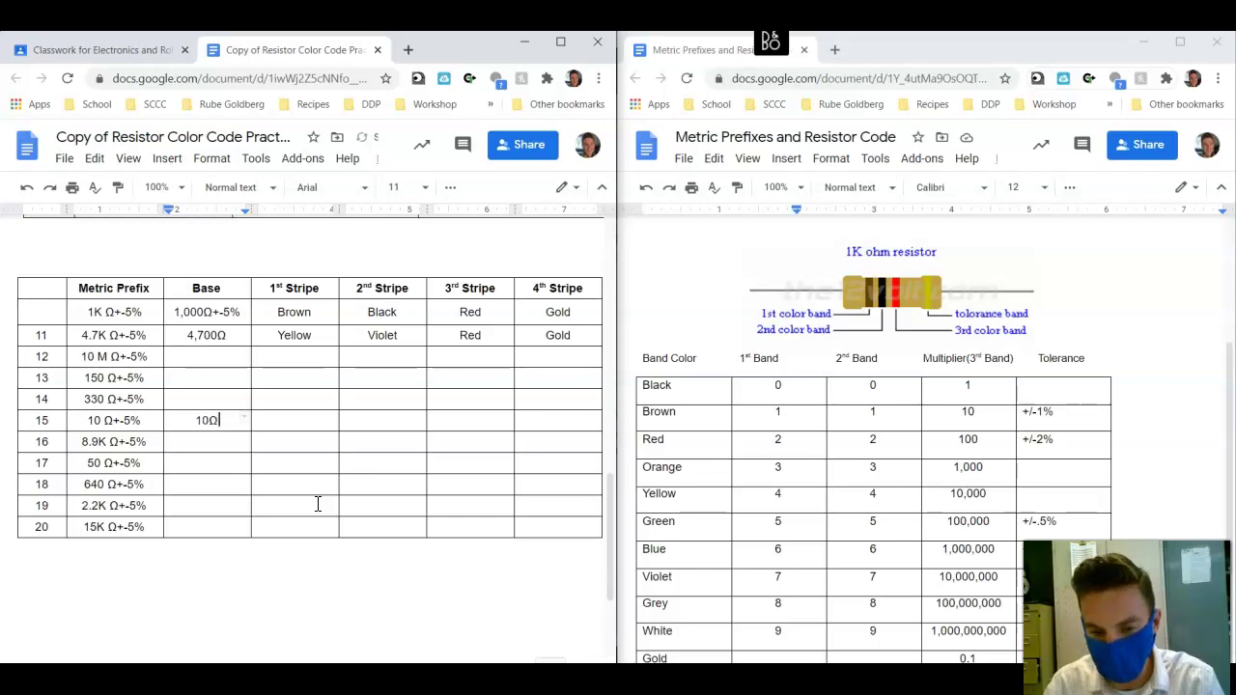
click(315, 492)
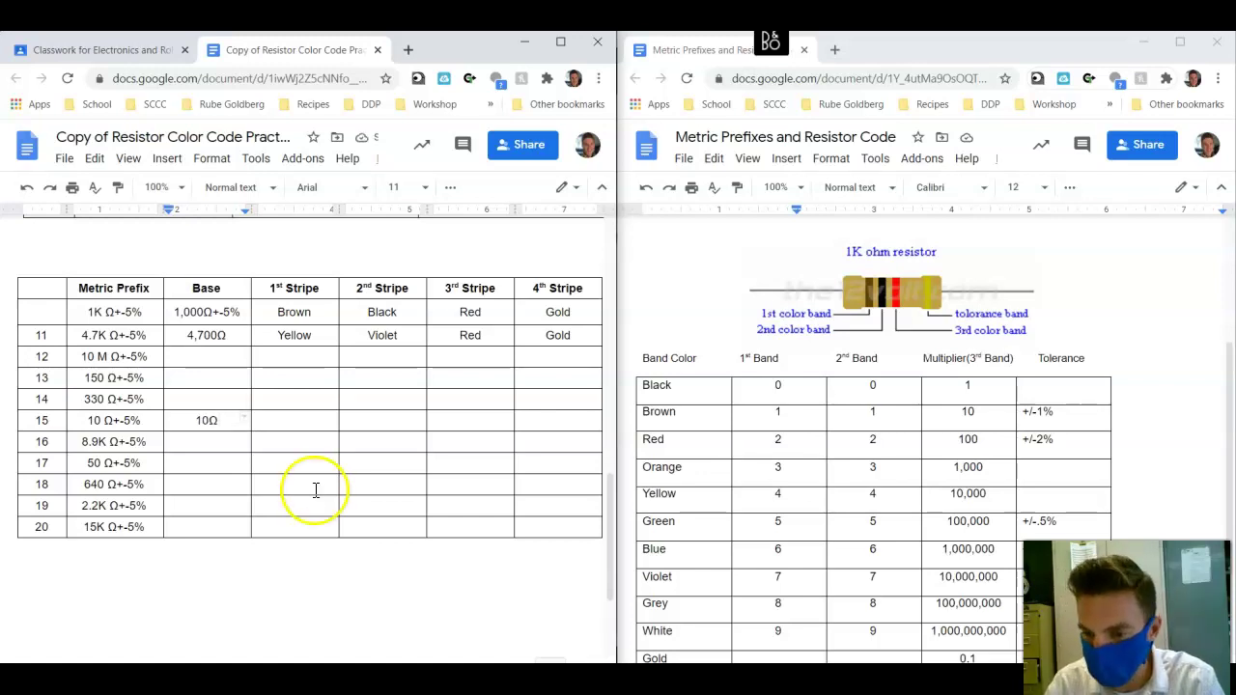
click(197, 425)
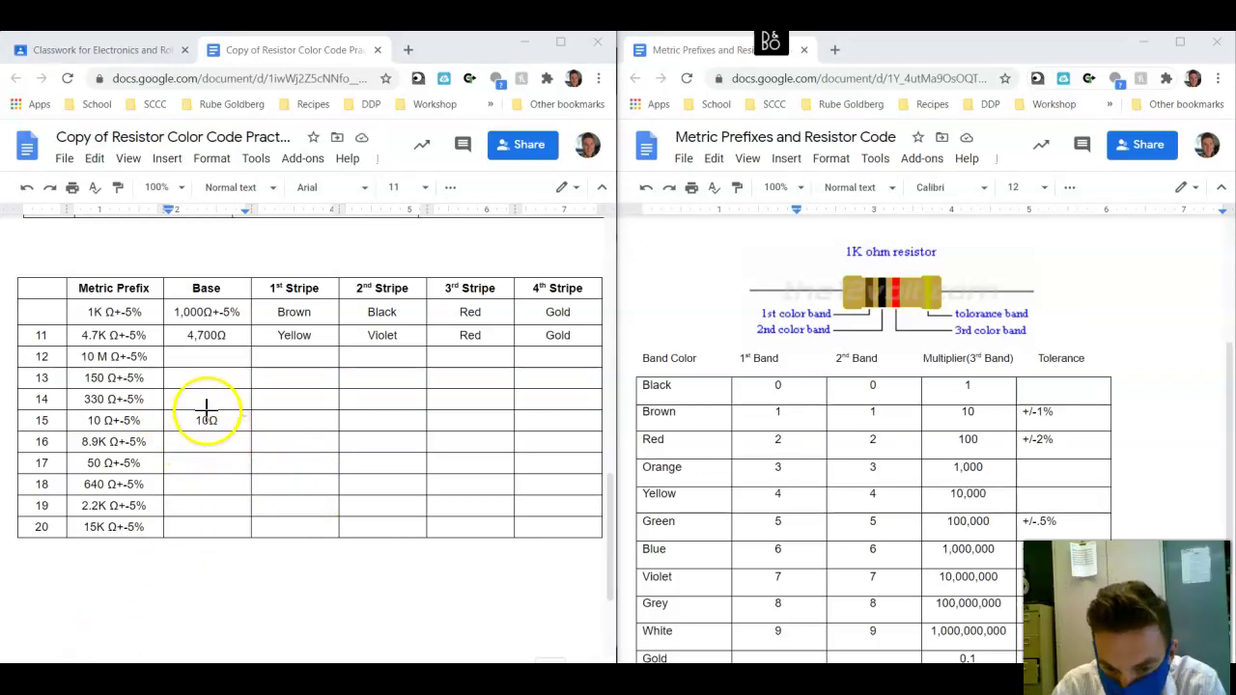
click(193, 420)
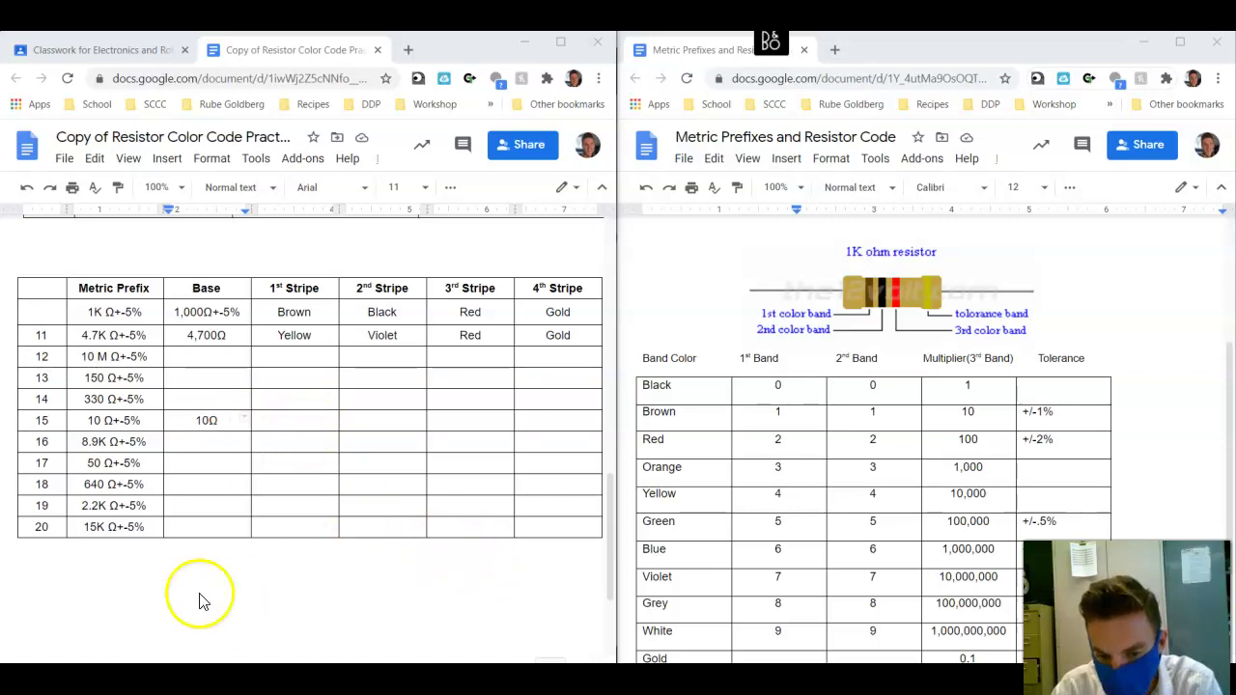
Step: Enter Brown as the 1st Stripe and Black as the 2nd Stripe for question 15, following the color chart
click(298, 419)
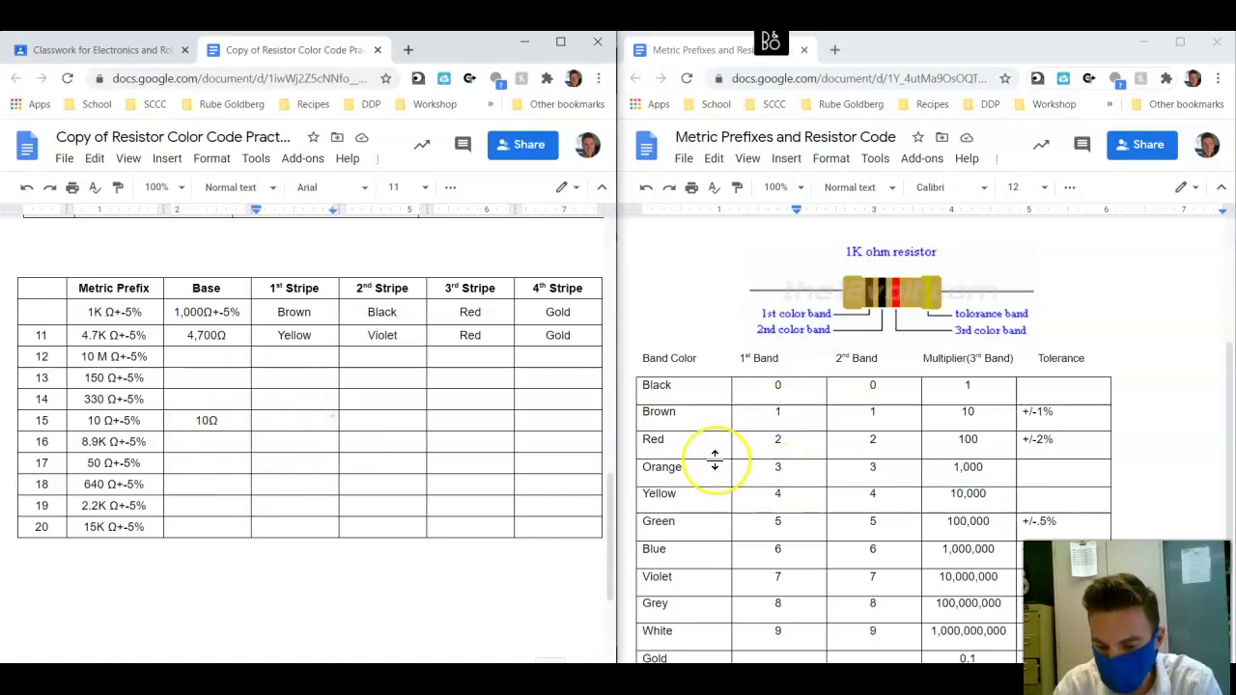
text(Brown)
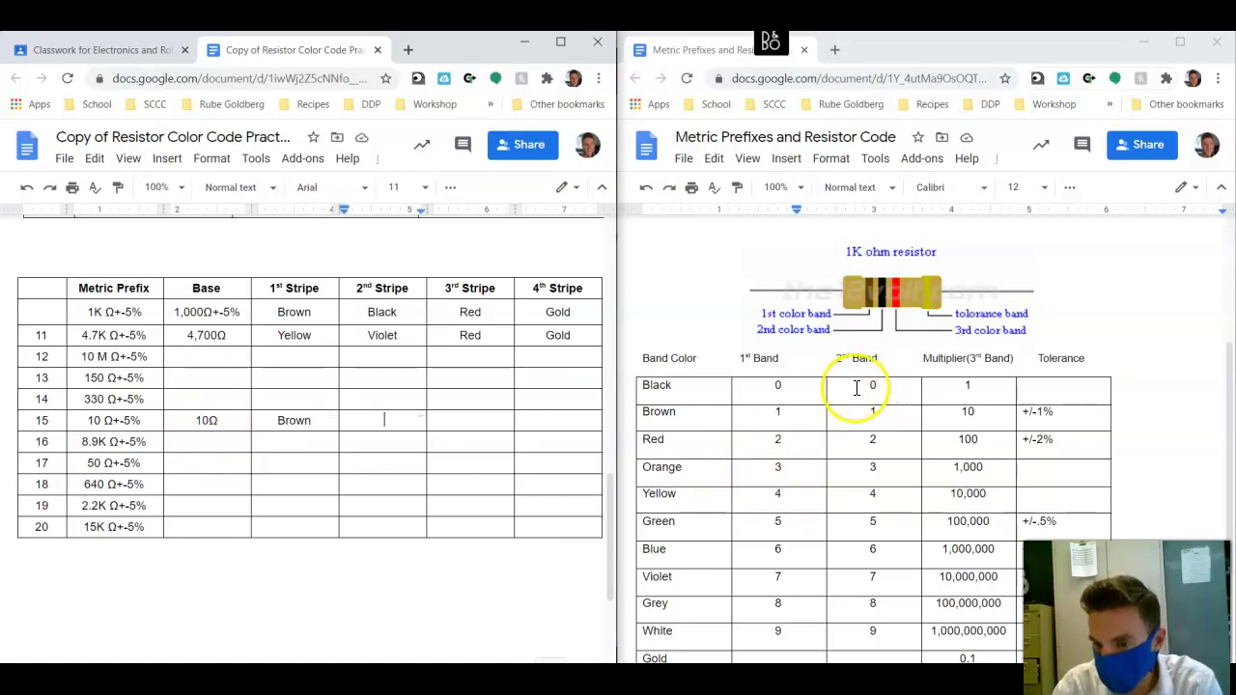
text(Black)
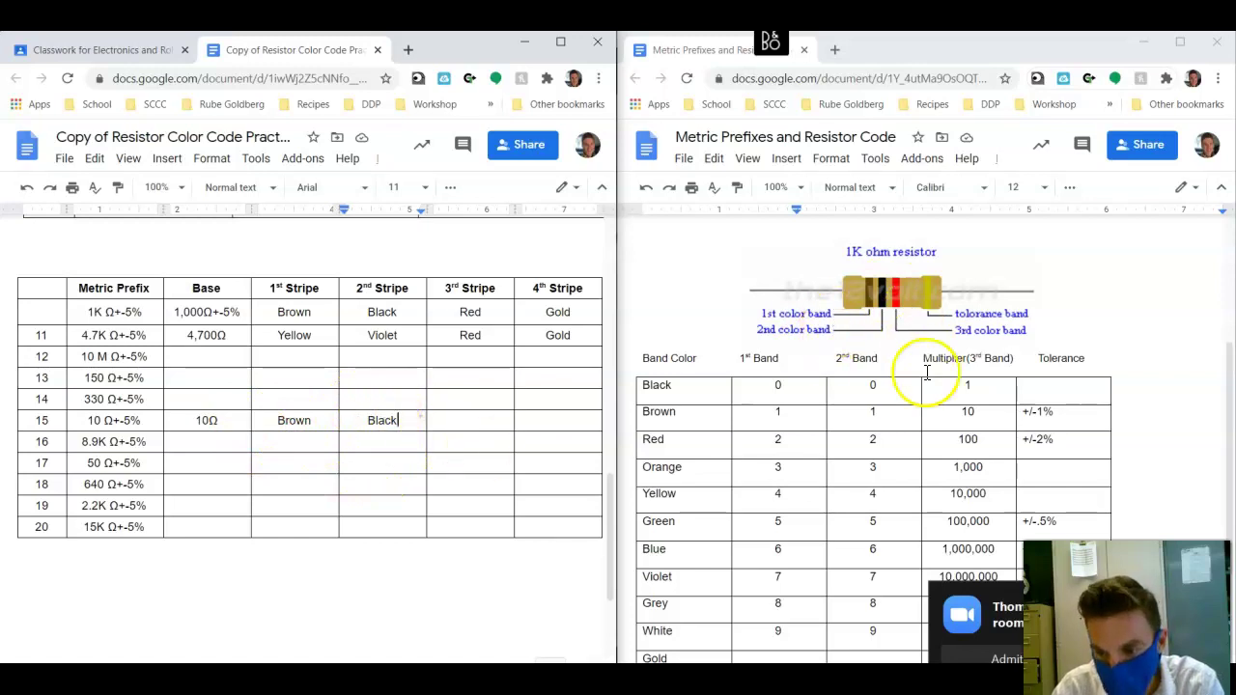
Step: Enter Black as the 3rd Stripe for question 15, using the multiplier of 1 from the color chart
double_click(967, 384)
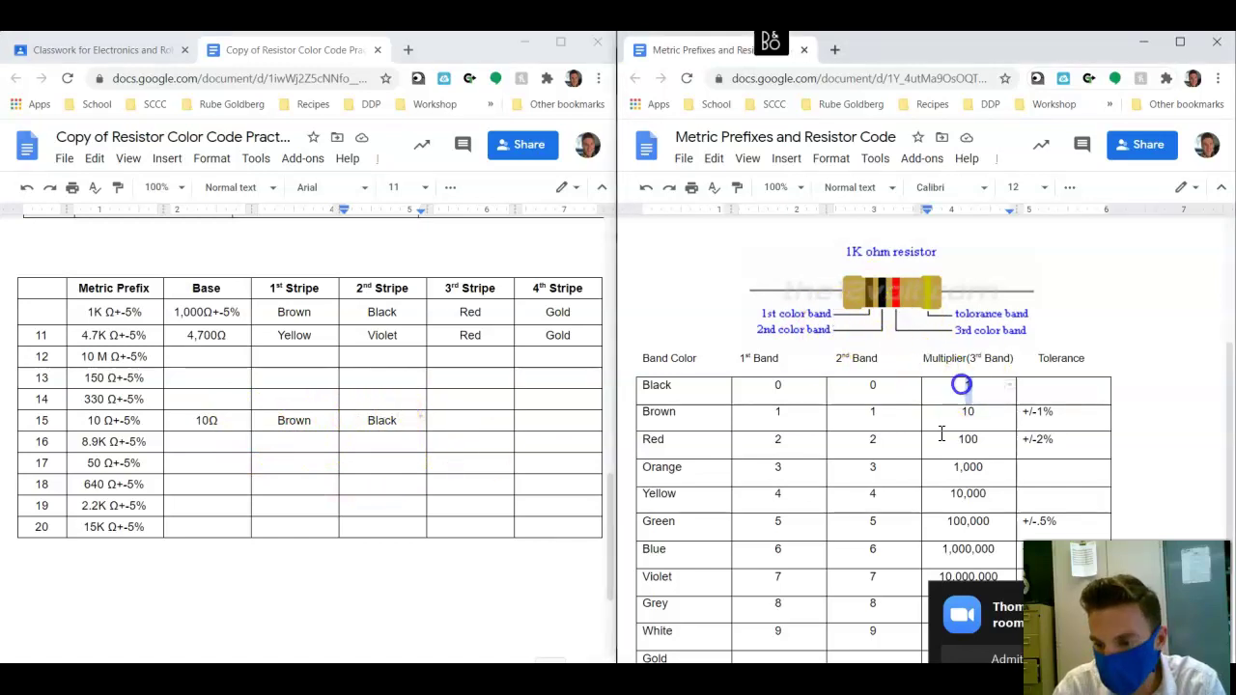
click(467, 422)
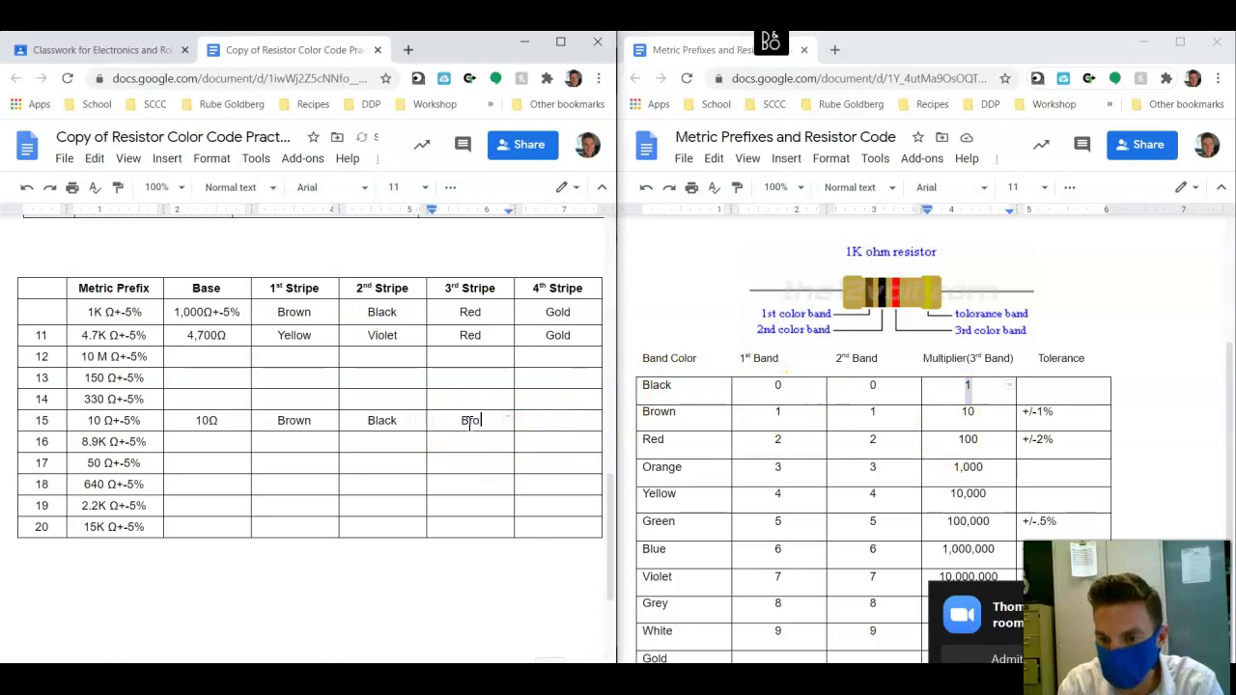
text(B)
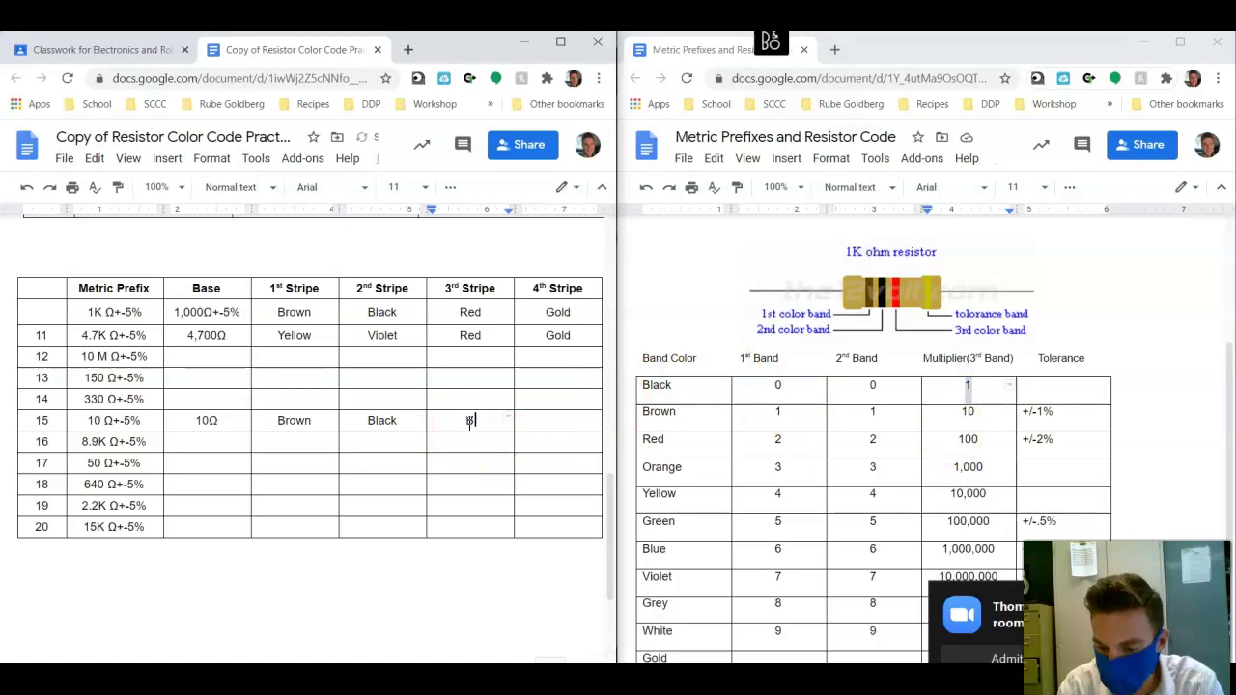
text(lack)
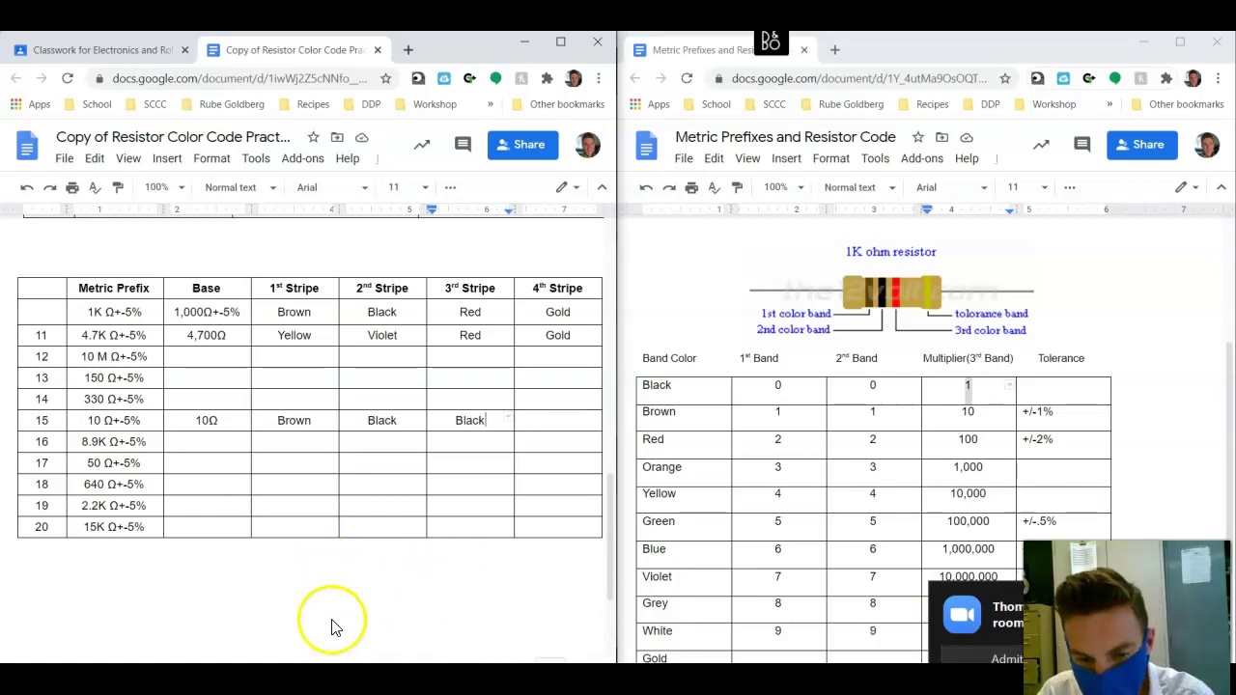
scroll(344, 612, up, 15)
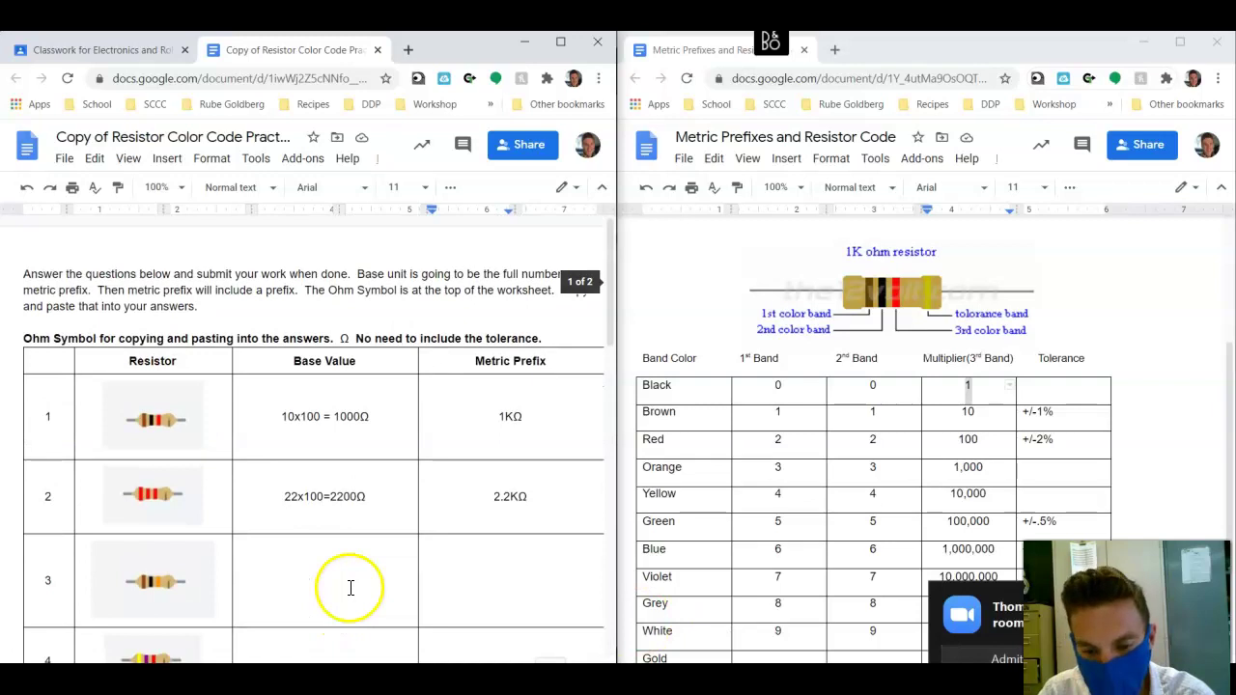
scroll(350, 587, down, 12)
scroll(354, 589, up, 12)
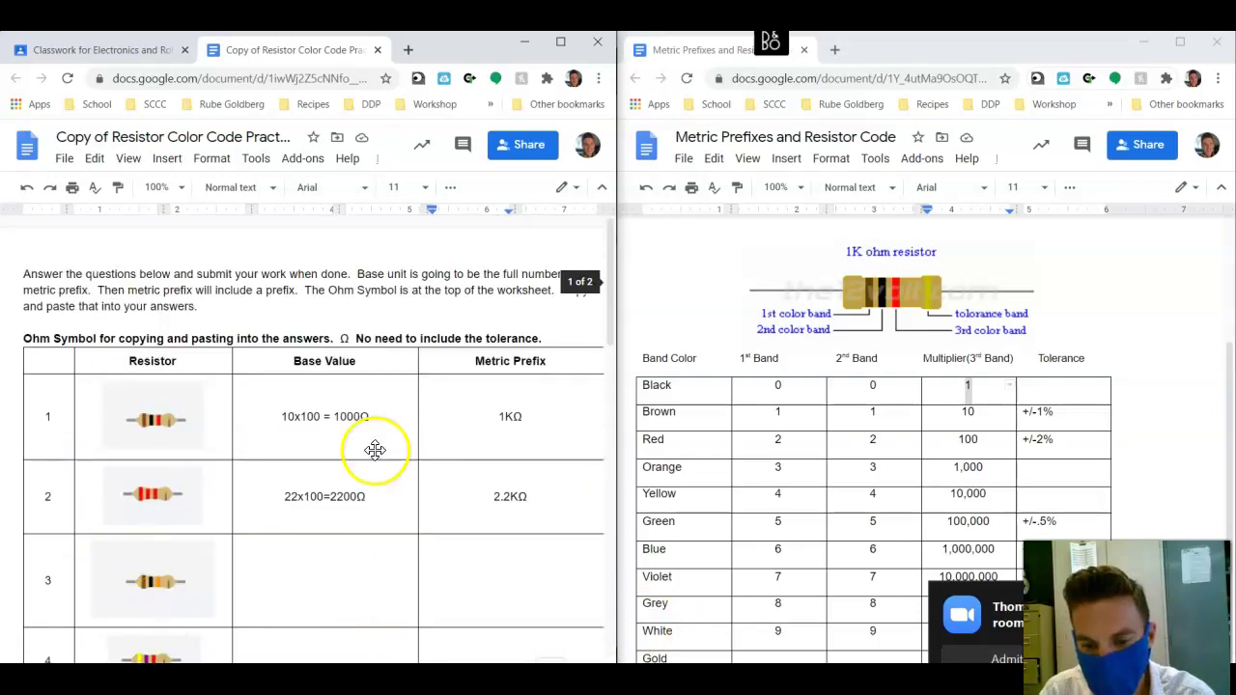
scroll(346, 425, down, 5)
scroll(345, 424, down, 8)
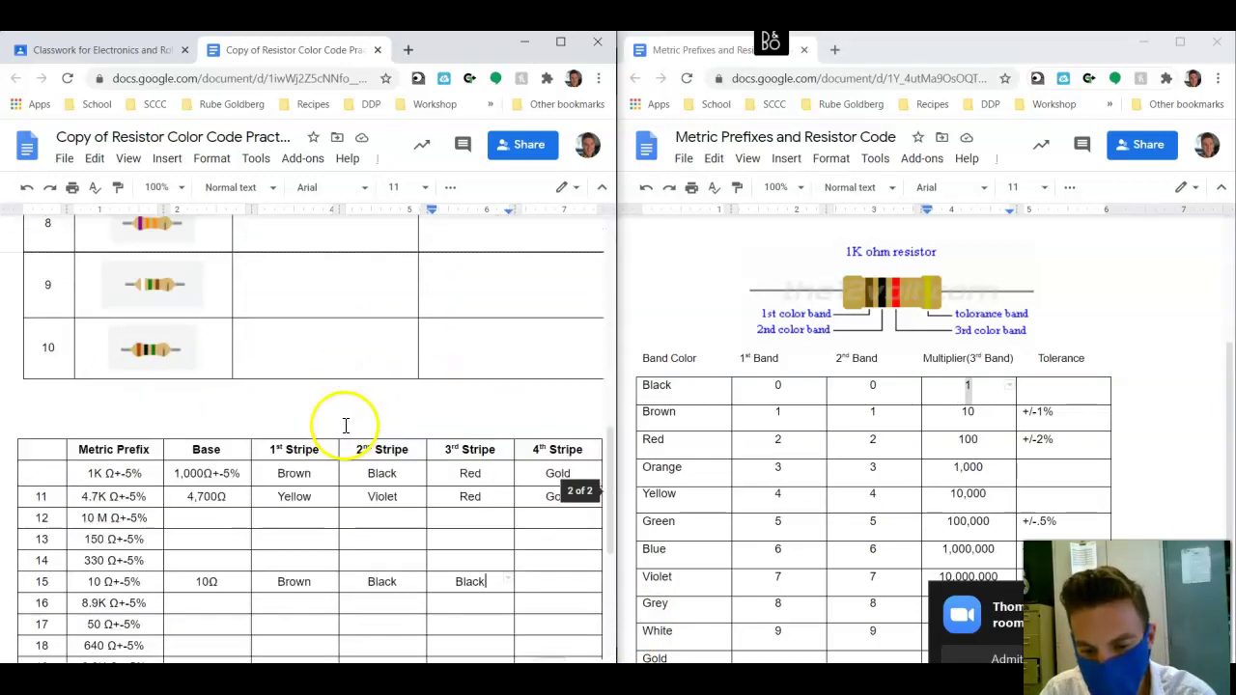
scroll(346, 425, down, 2)
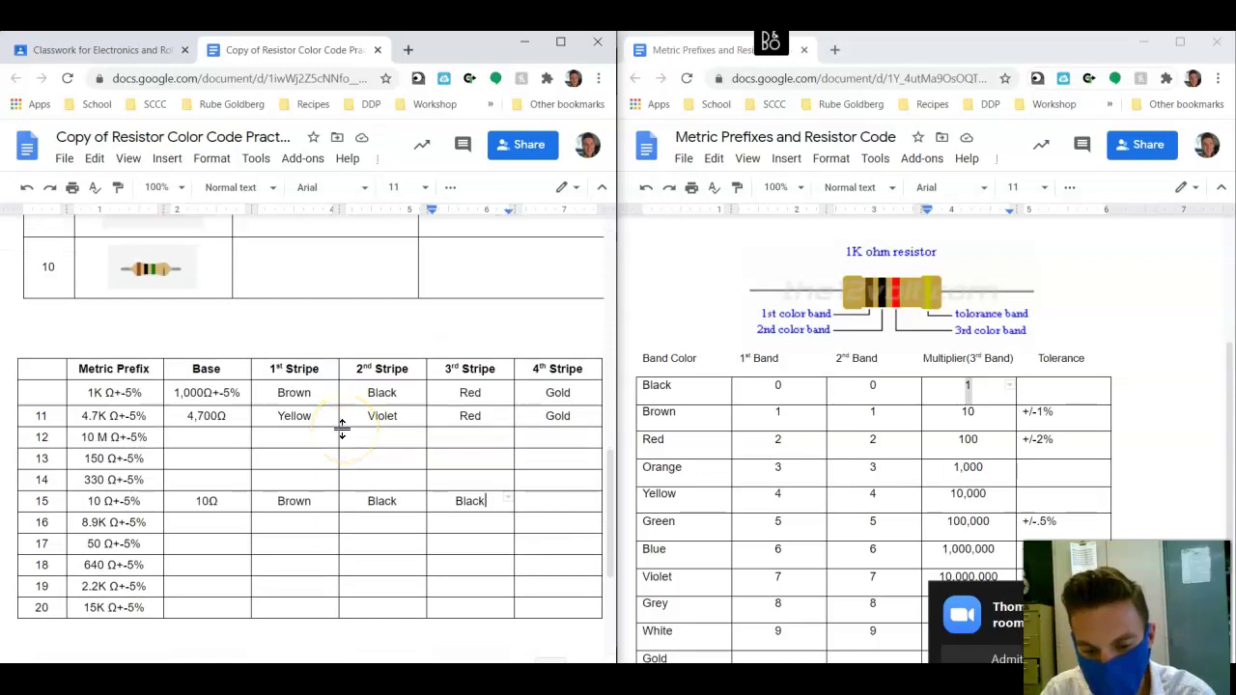